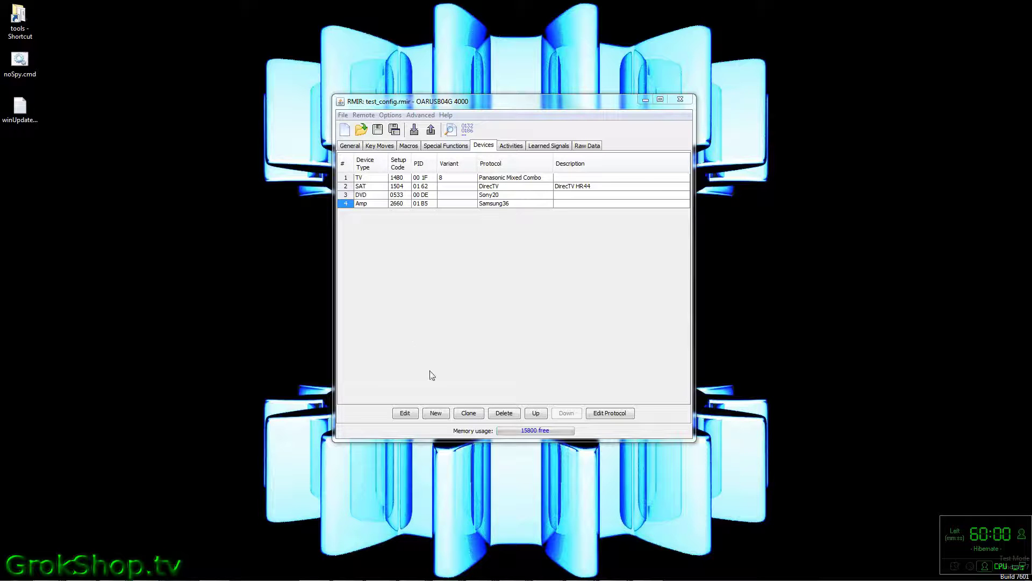
Create a new device upgrade and load the file Marantz SR-7200-1.txt into it.
click(436, 412)
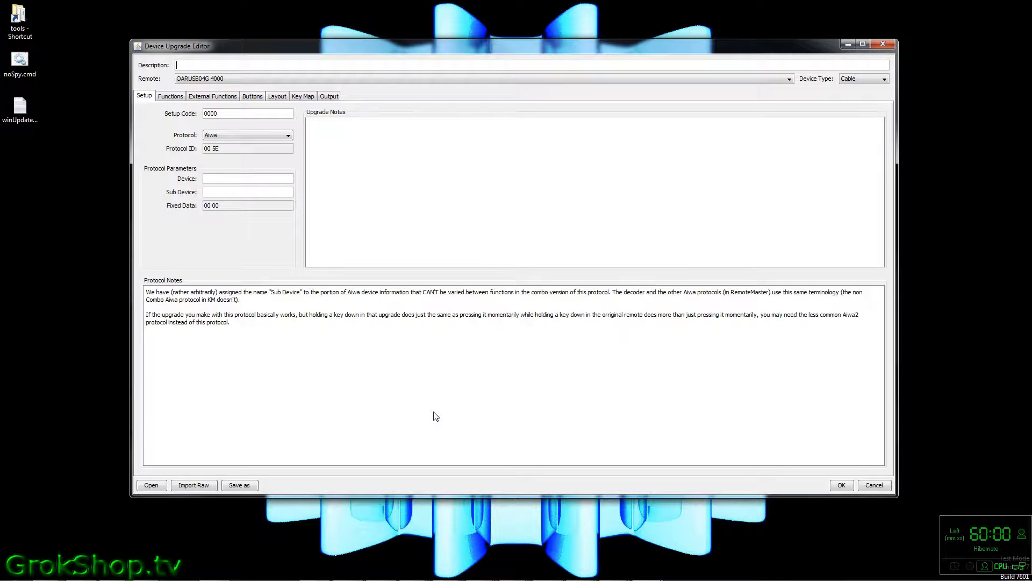
click(155, 486)
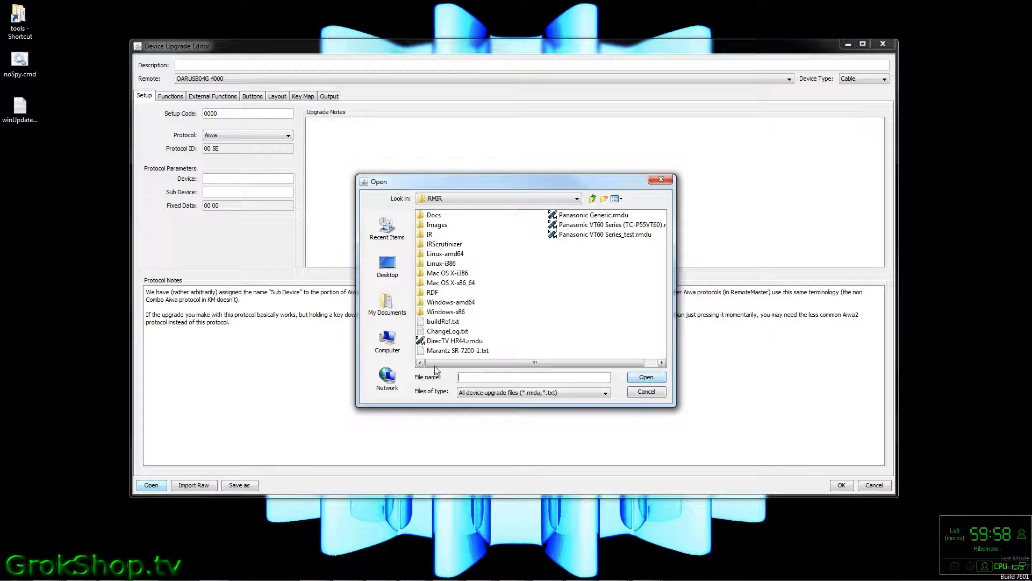
click(454, 351)
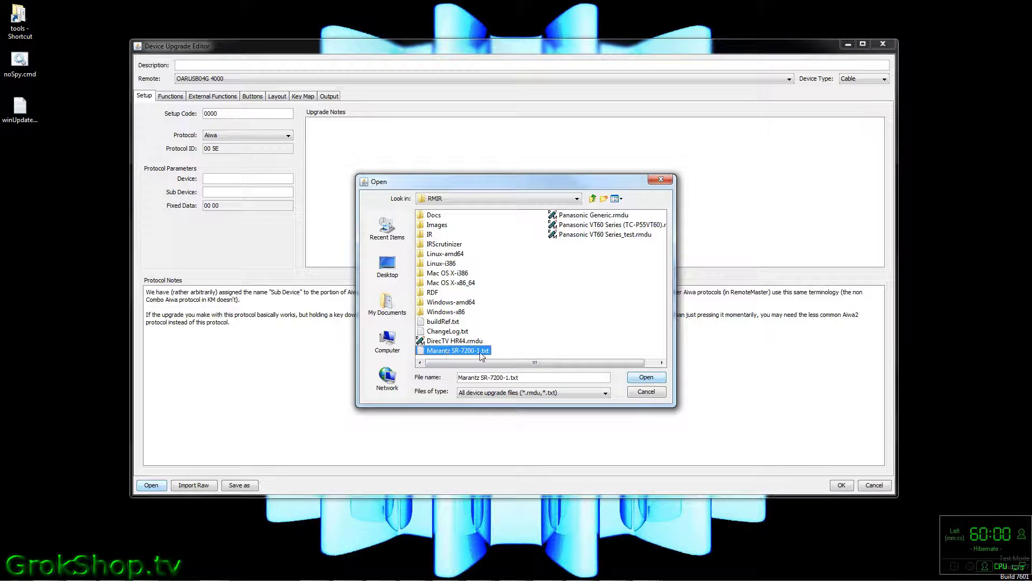
click(645, 378)
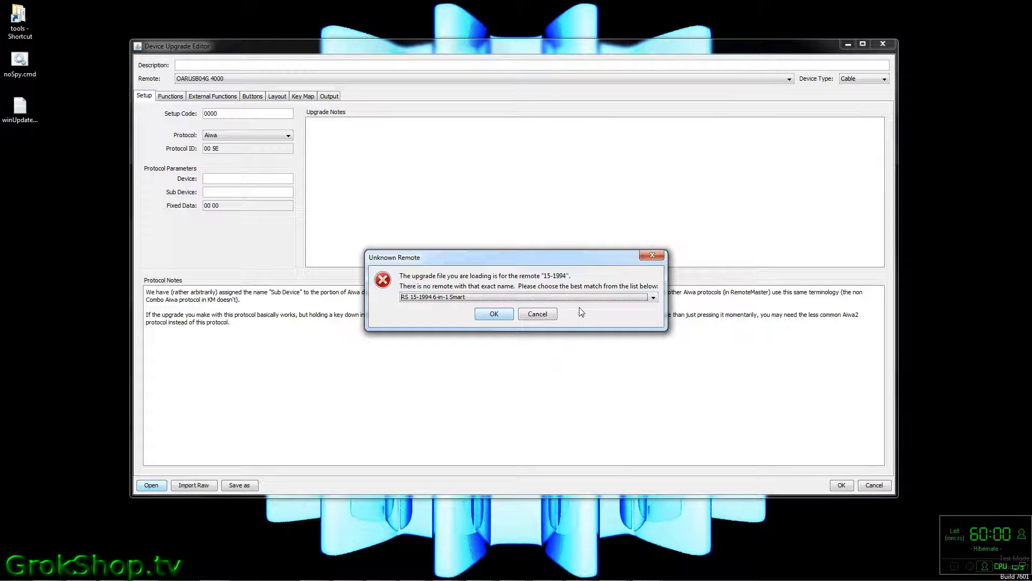
Match the loaded upgrade's unknown remote to RS 15-1994 6-in-1 Smart and accept the lost function assignments.
click(655, 299)
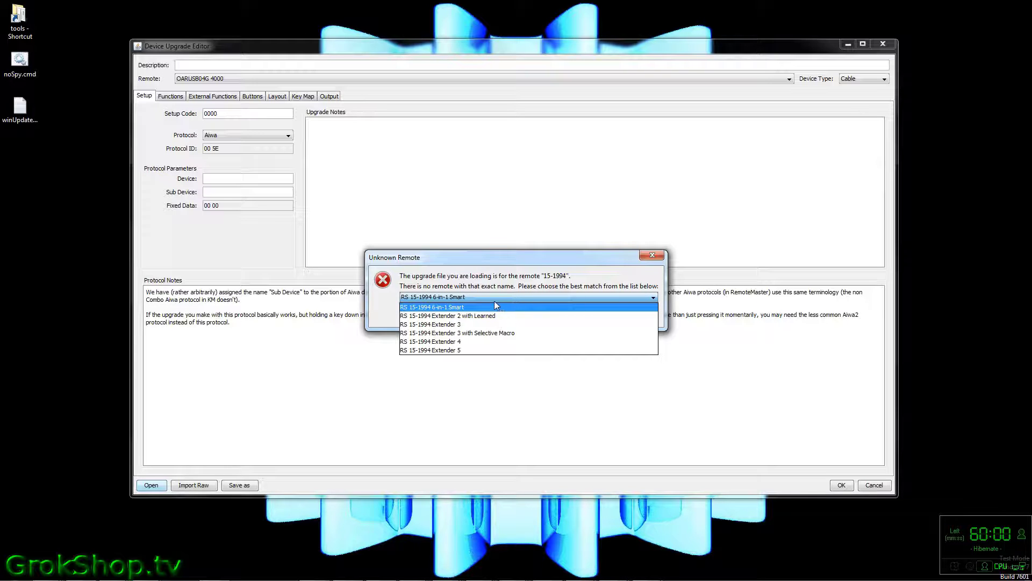
click(478, 307)
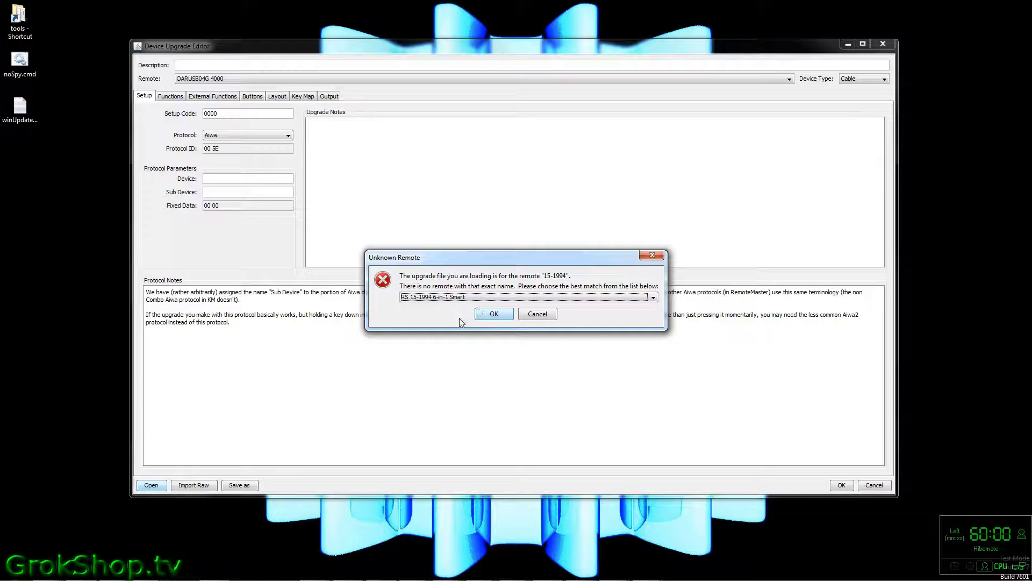
click(492, 314)
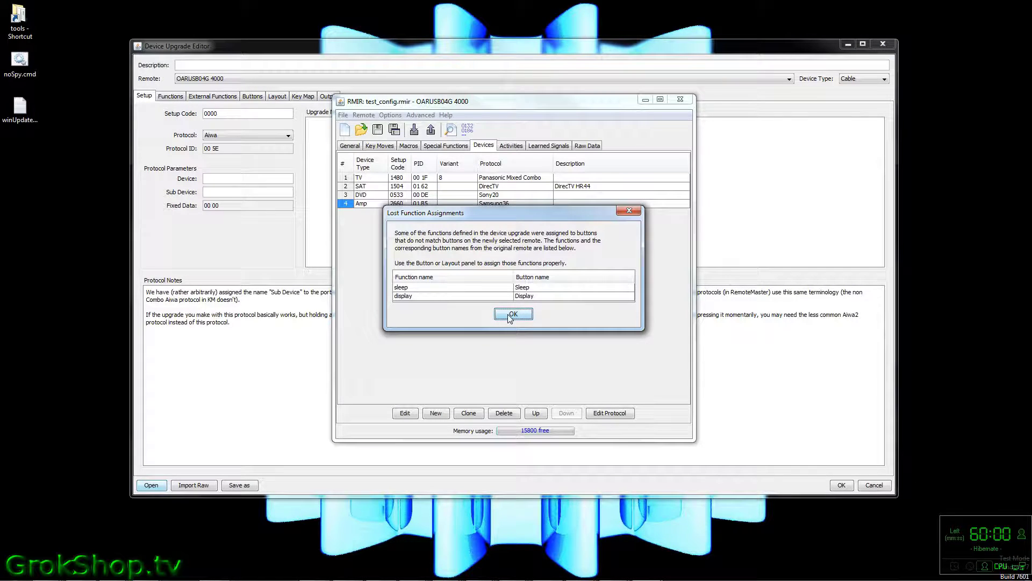
click(512, 315)
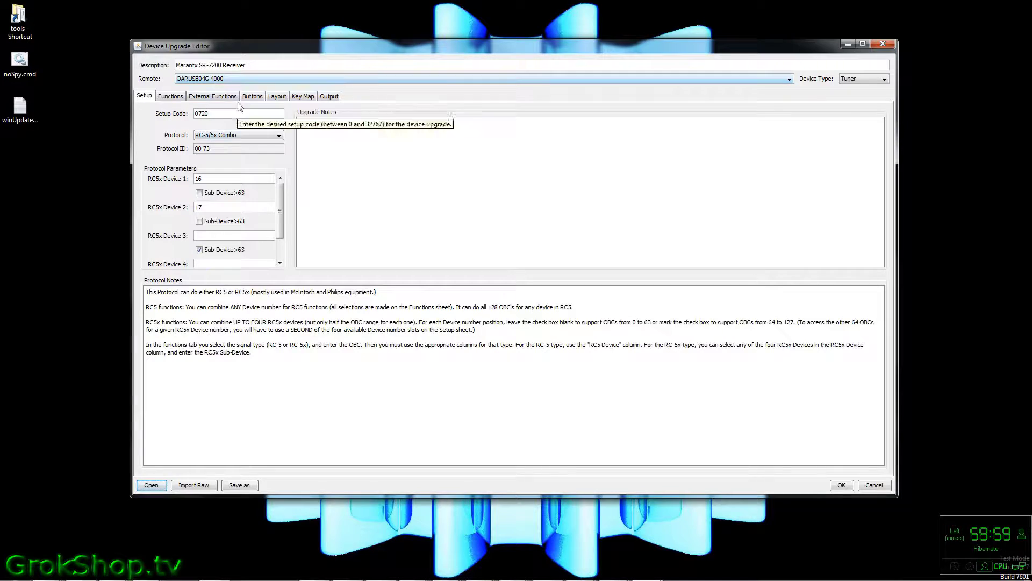
click(113, 318)
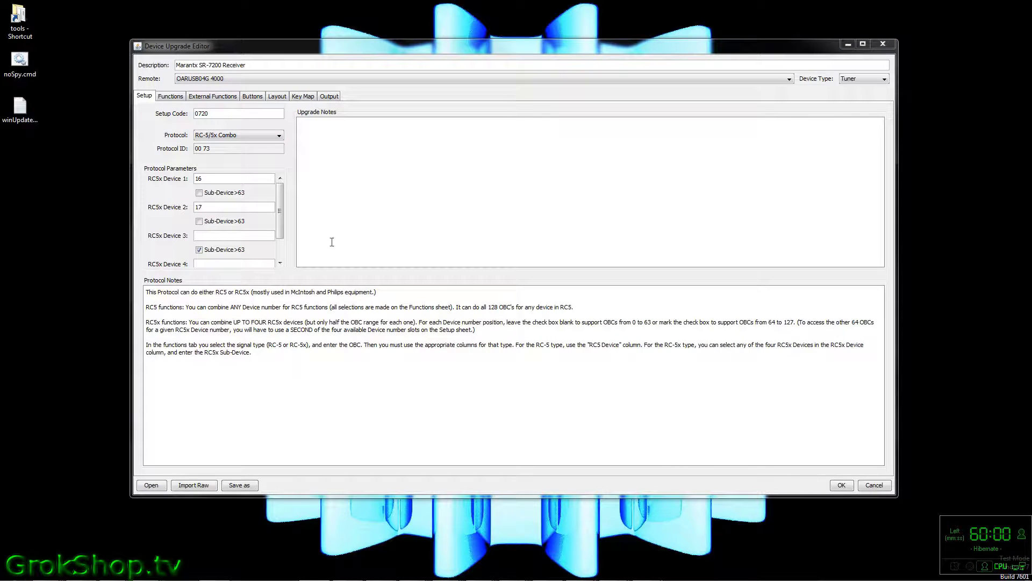
Assign the Menu On function to the Menu button in the remote's layout.
click(278, 97)
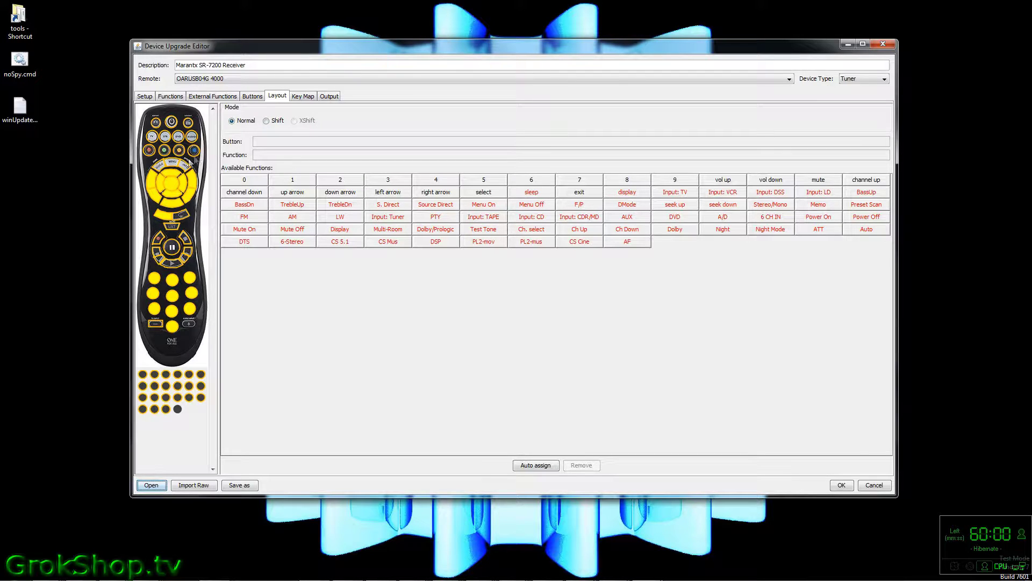
click(172, 166)
right_click(172, 165)
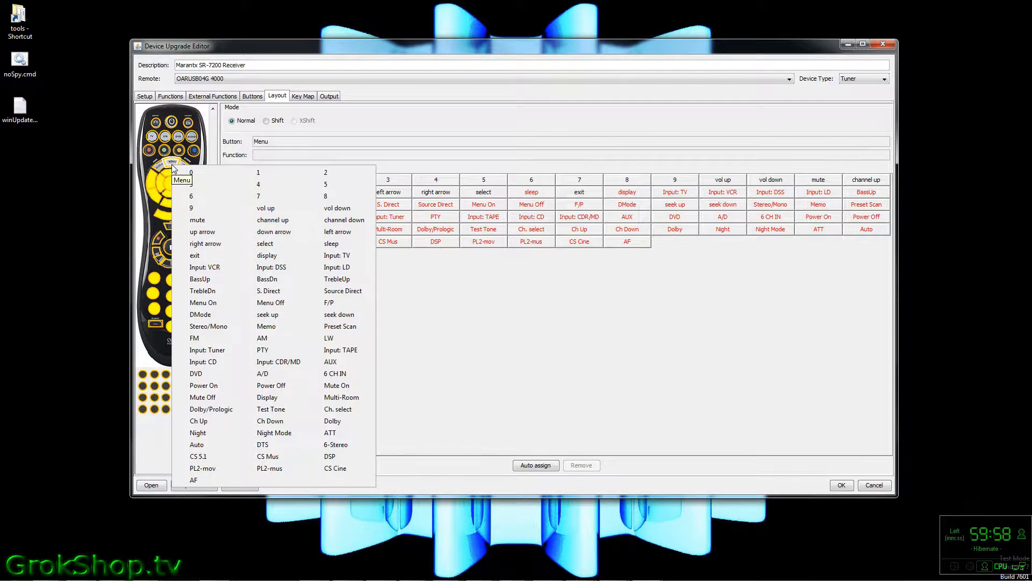
click(203, 304)
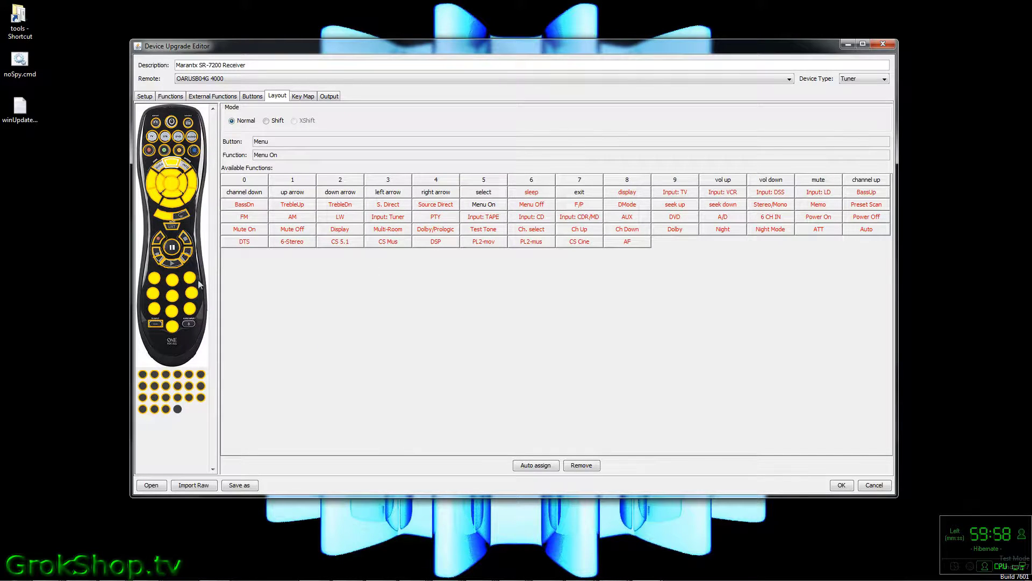
Assign the display function to the Info button and Menu Off to the Exit button.
click(186, 167)
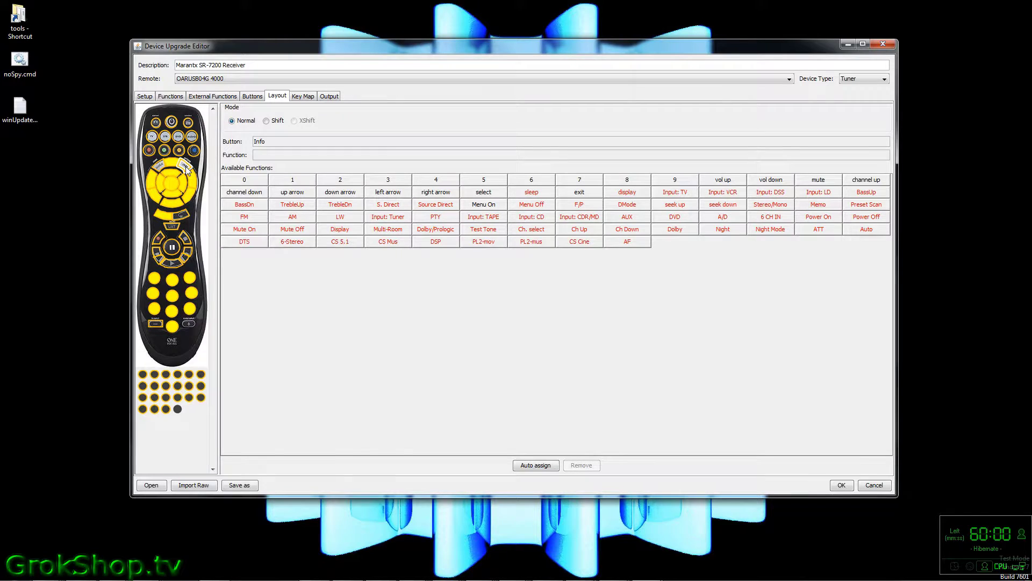
right_click(186, 167)
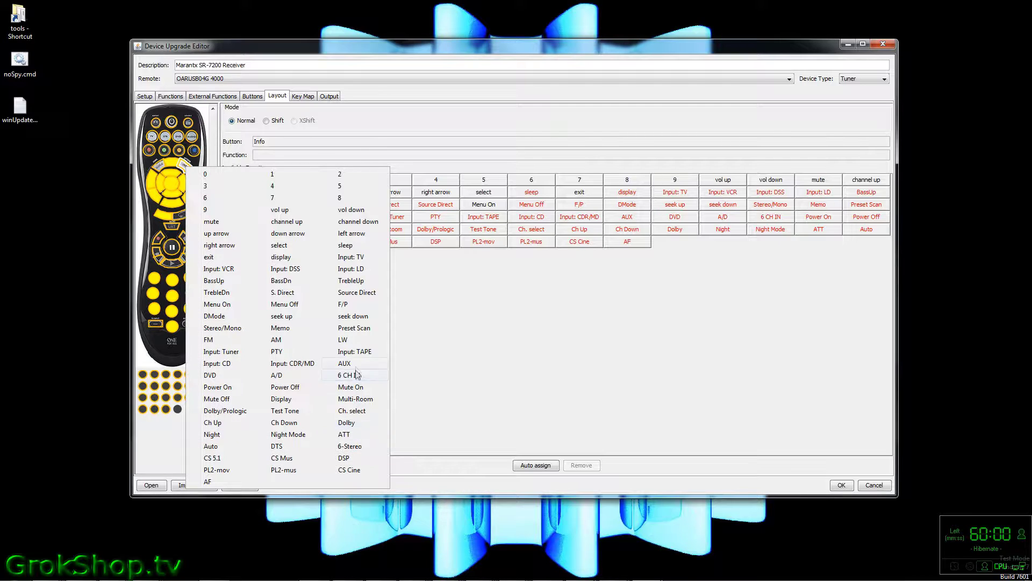
click(288, 257)
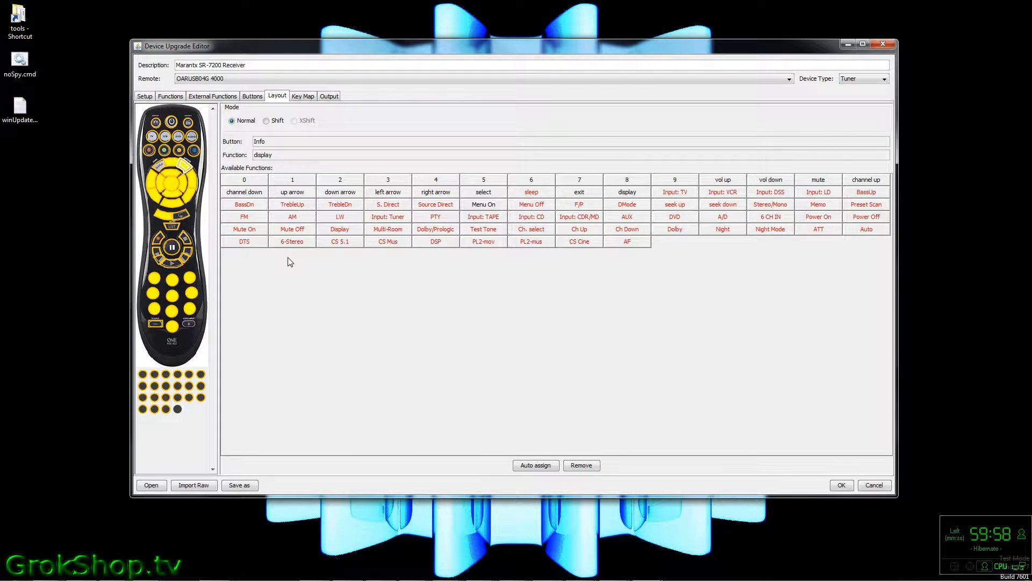
click(173, 205)
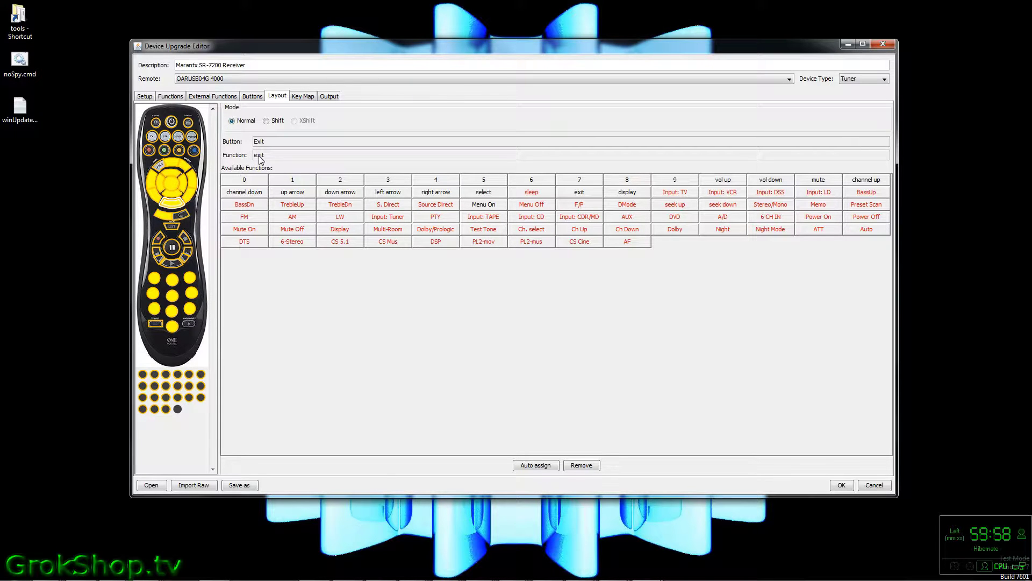
double_click(538, 207)
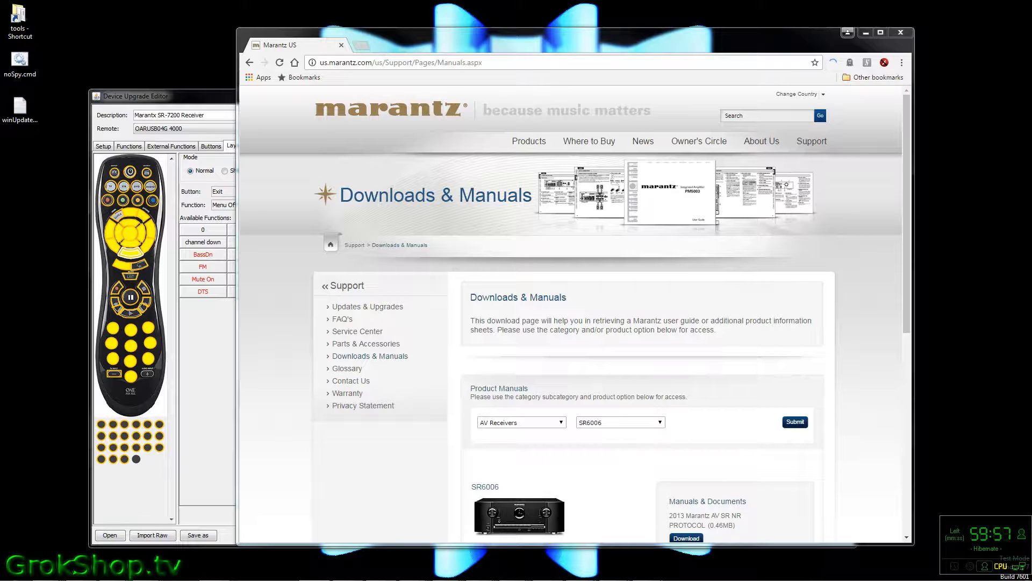
In the browser, examine the Marantz SR6006 documents for the IR code list and the Marantz RC codes All AVR_Amp file.
mouse_move(604, 121)
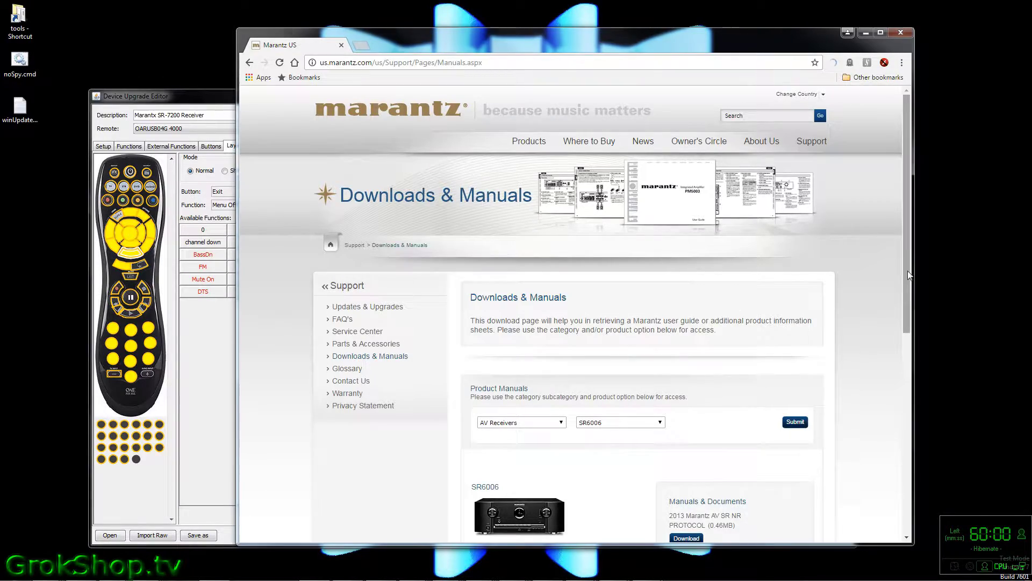
drag(910, 269, 910, 375)
scroll(586, 168, down, 4)
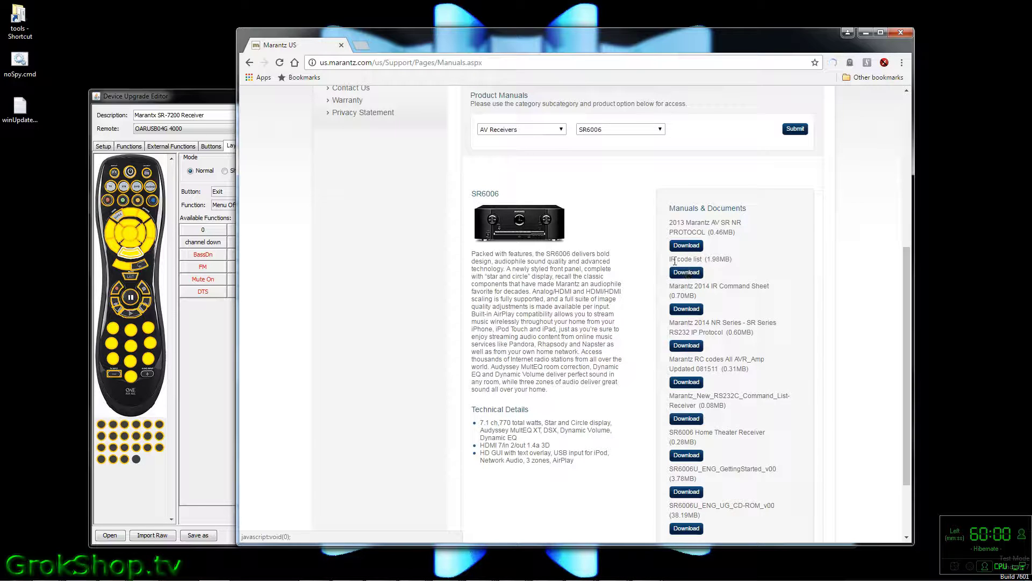
drag(669, 263, 726, 261)
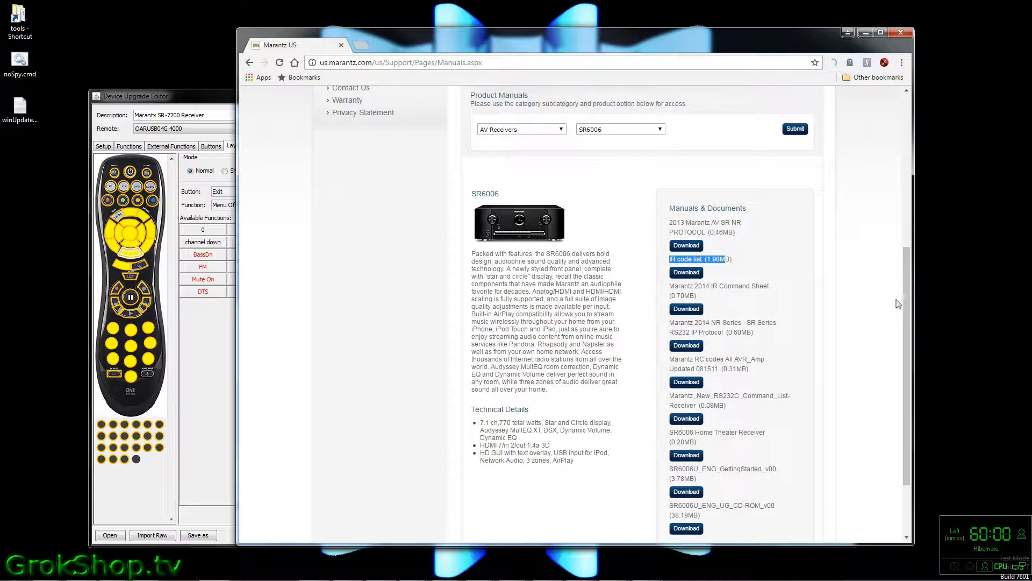
drag(905, 301, 908, 323)
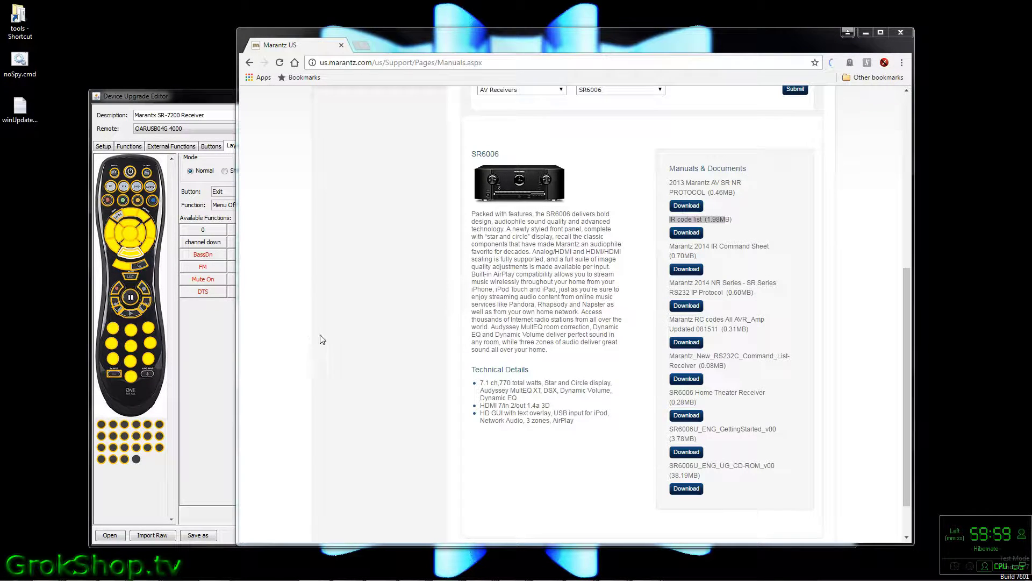
click(665, 320)
drag(668, 320, 759, 329)
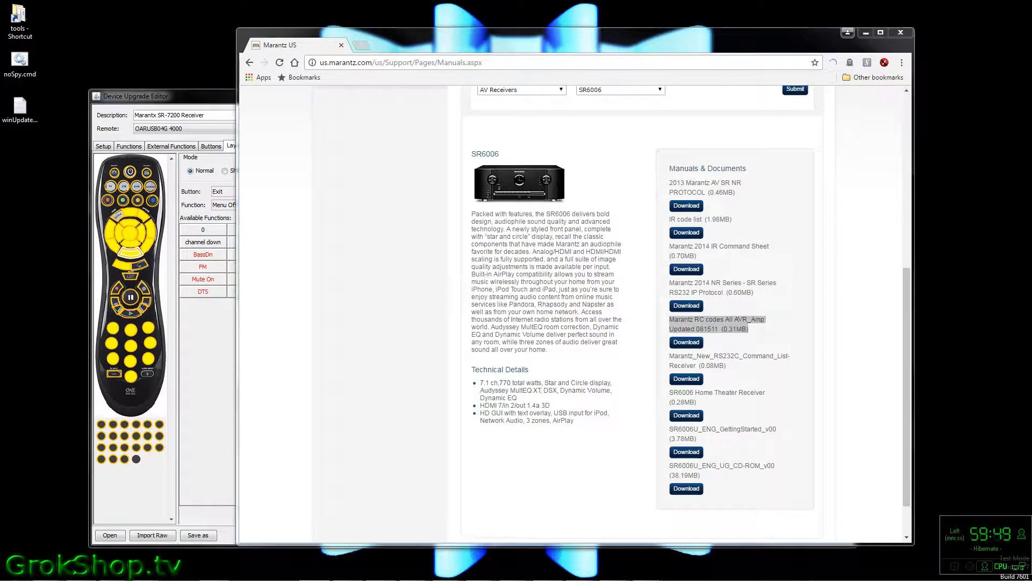
Switch to the Marantz RC codes workbook in Excel and examine the system, command and extension codes of the commands.
mouse_move(436, 577)
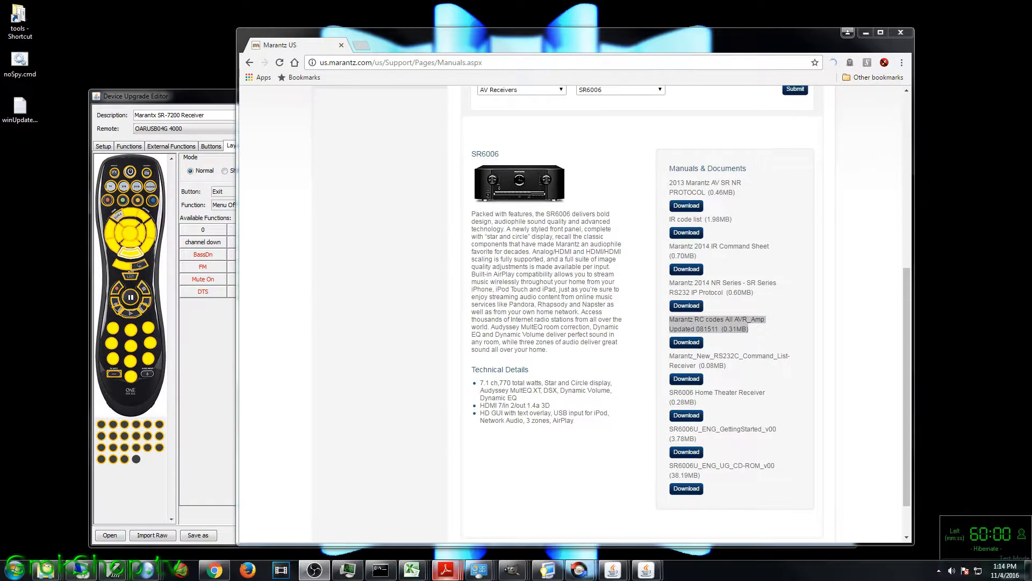
click(328, 515)
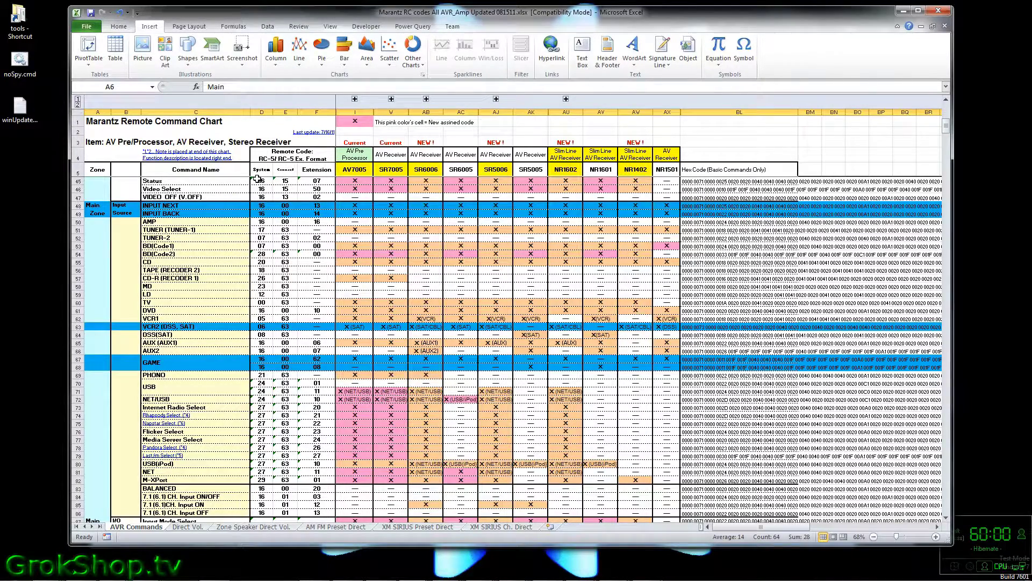
drag(258, 171, 319, 454)
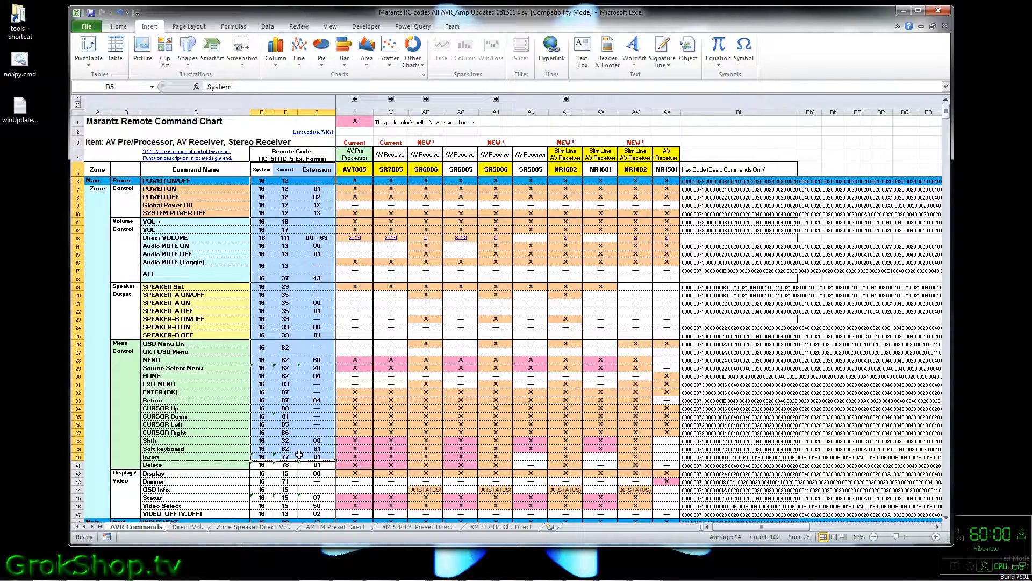
scroll(300, 457, down, 13)
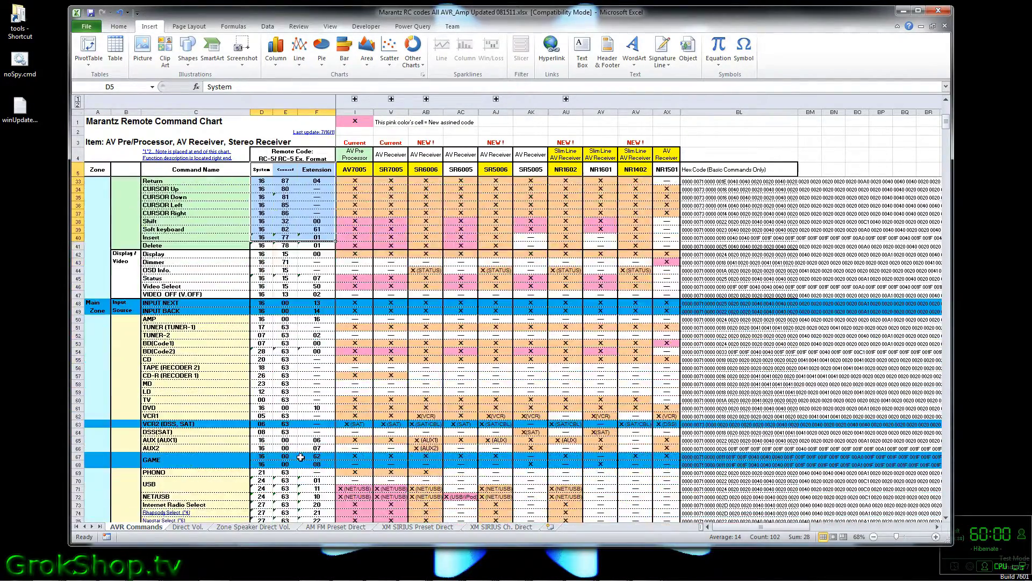
scroll(301, 456, up, 13)
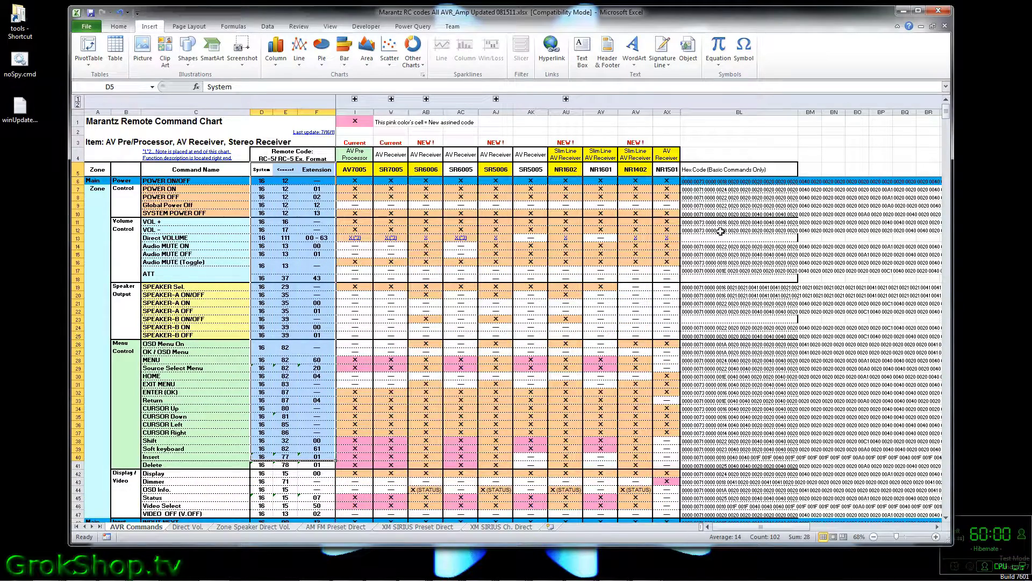
Examine the hex codes of the power commands, and look through the command list before returning to its start.
click(699, 172)
drag(699, 182, 729, 187)
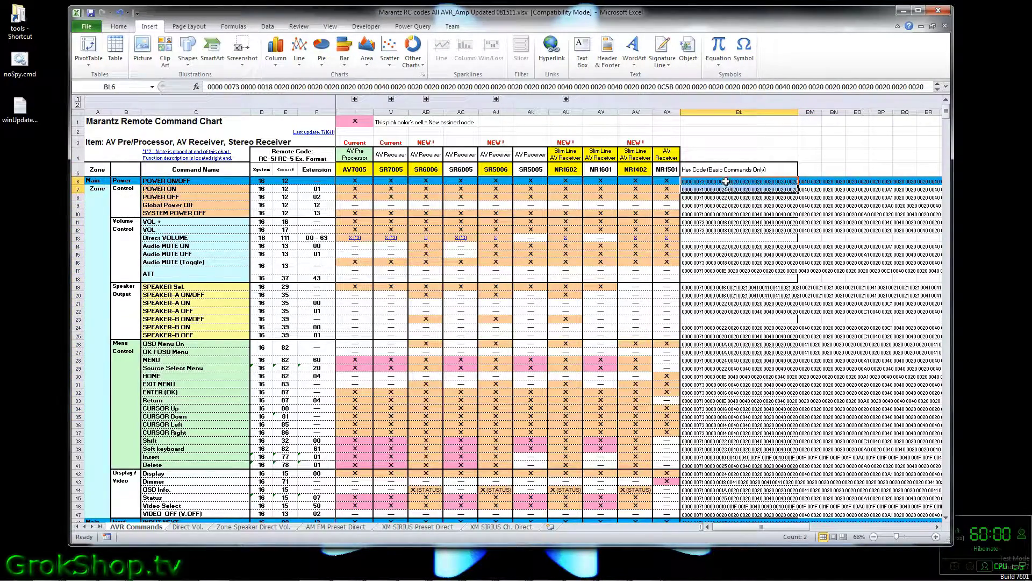
click(725, 182)
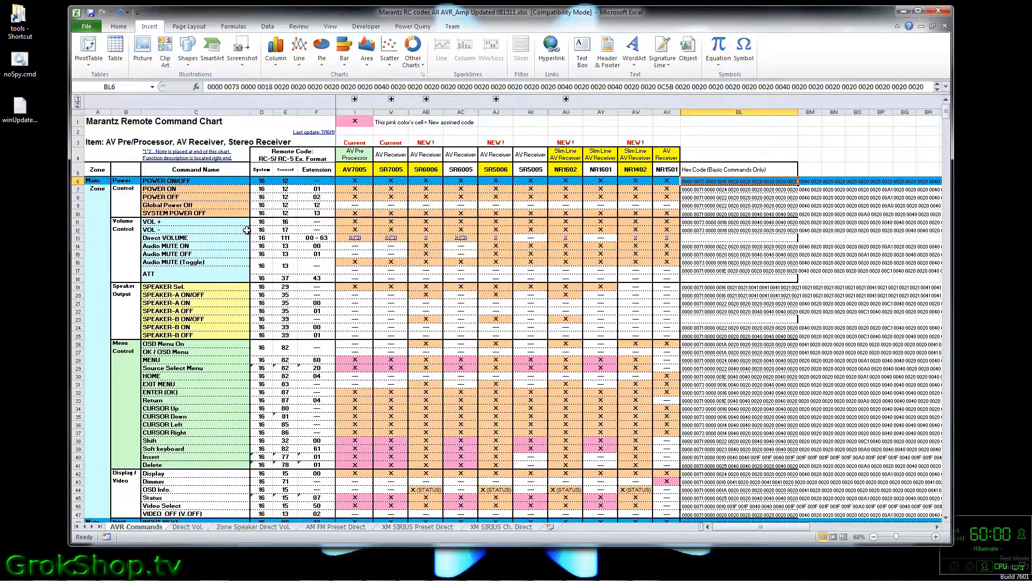
scroll(246, 230, down, 4)
scroll(247, 230, down, 4)
scroll(246, 230, up, 5)
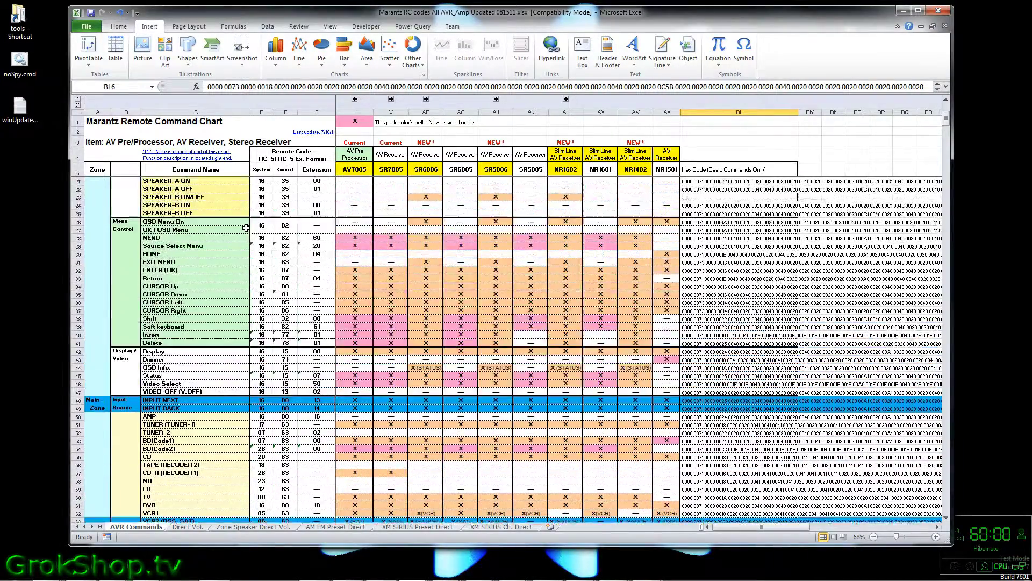
key(ctrl+Home)
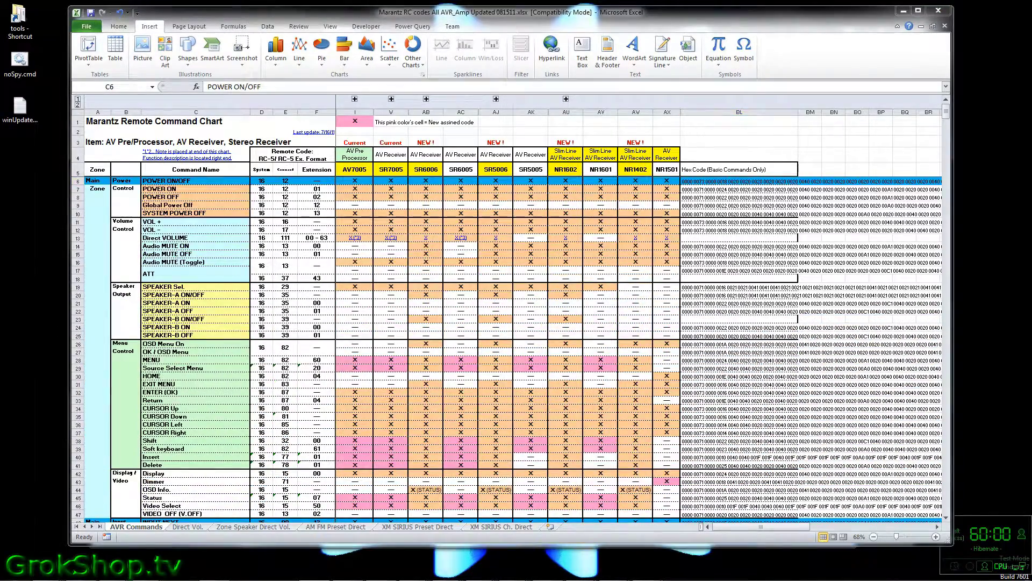
Switch to the Device Upgrade Editor, select Power On in the function list, and place the window below the workbook's POWER ON/OFF row.
mouse_move(649, 576)
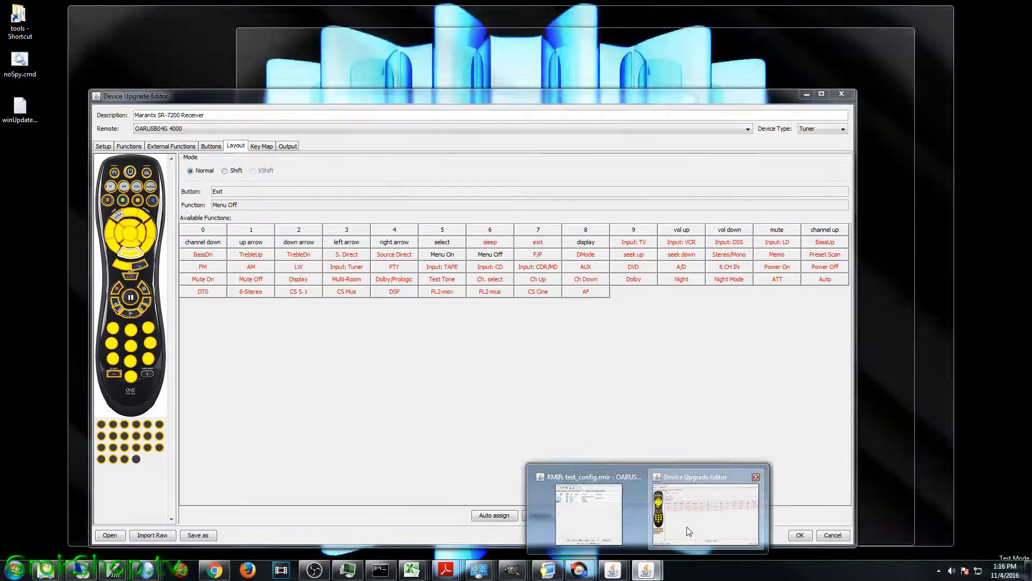
click(688, 532)
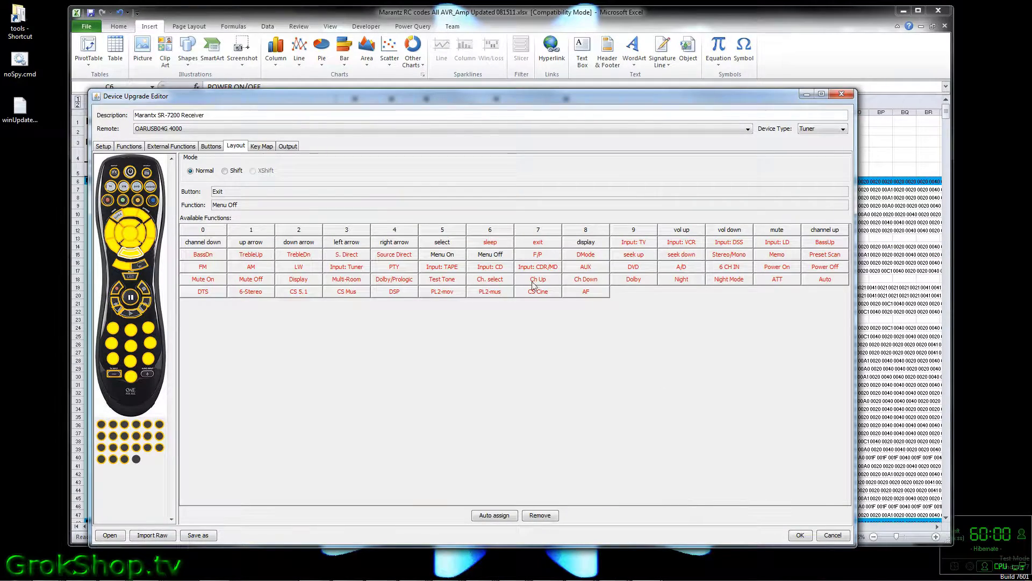
click(129, 147)
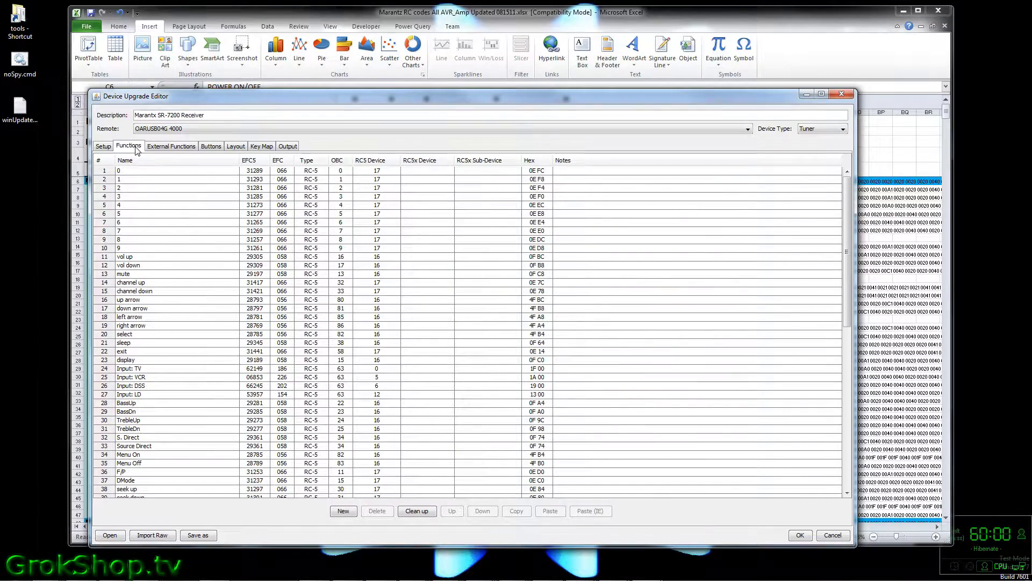
scroll(147, 301, down, 7)
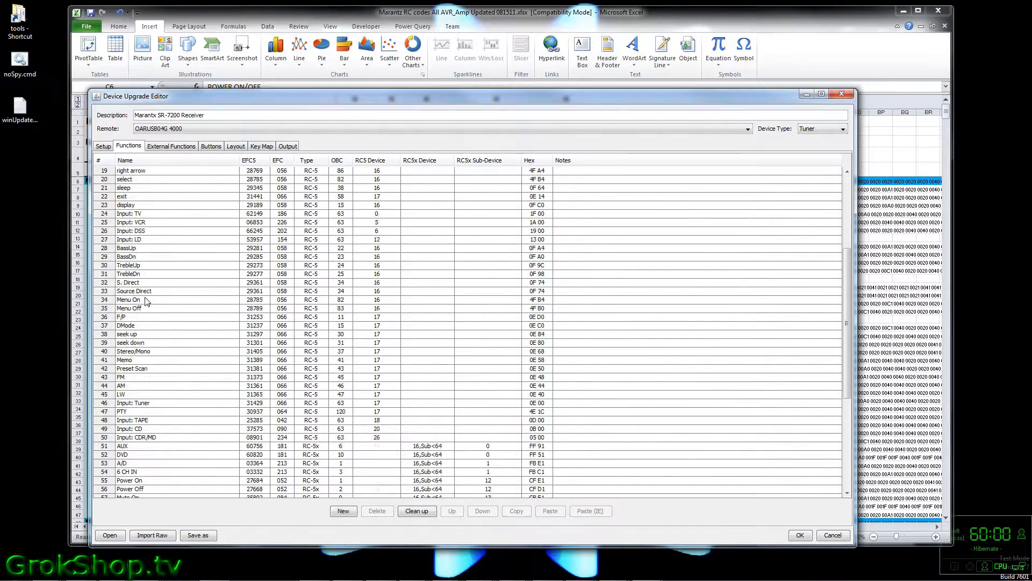
scroll(146, 301, down, 4)
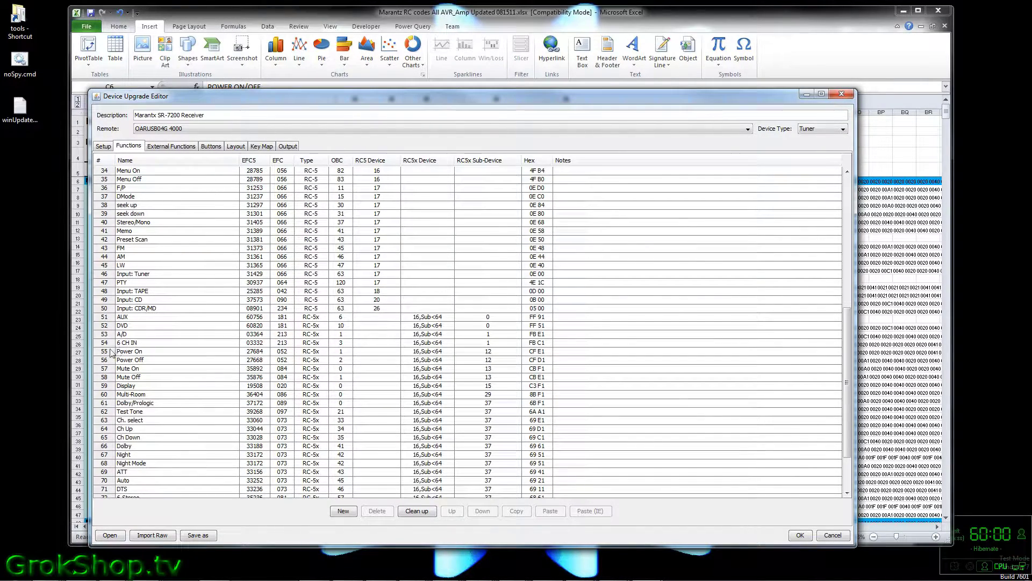
click(109, 353)
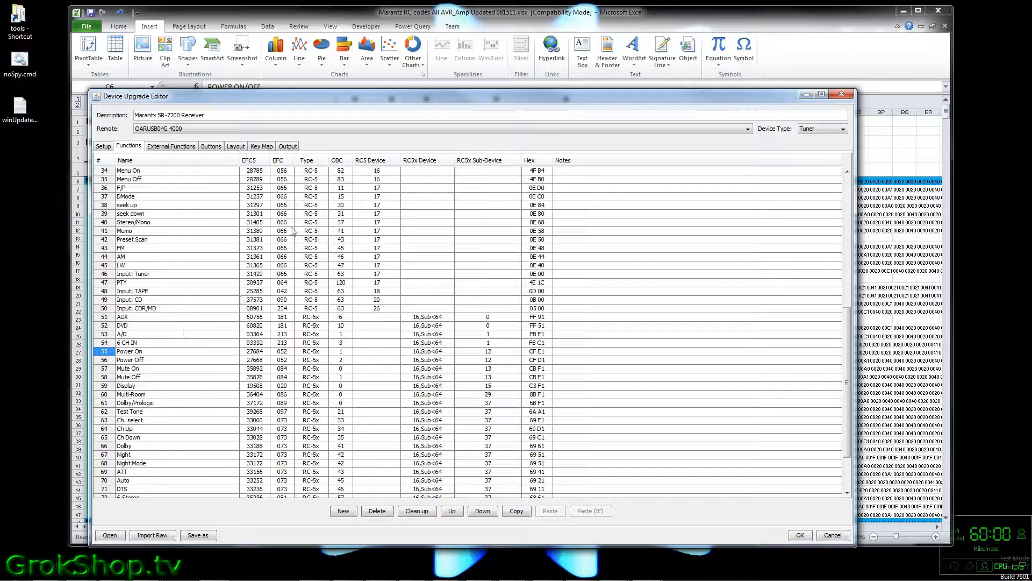
drag(293, 99, 405, 113)
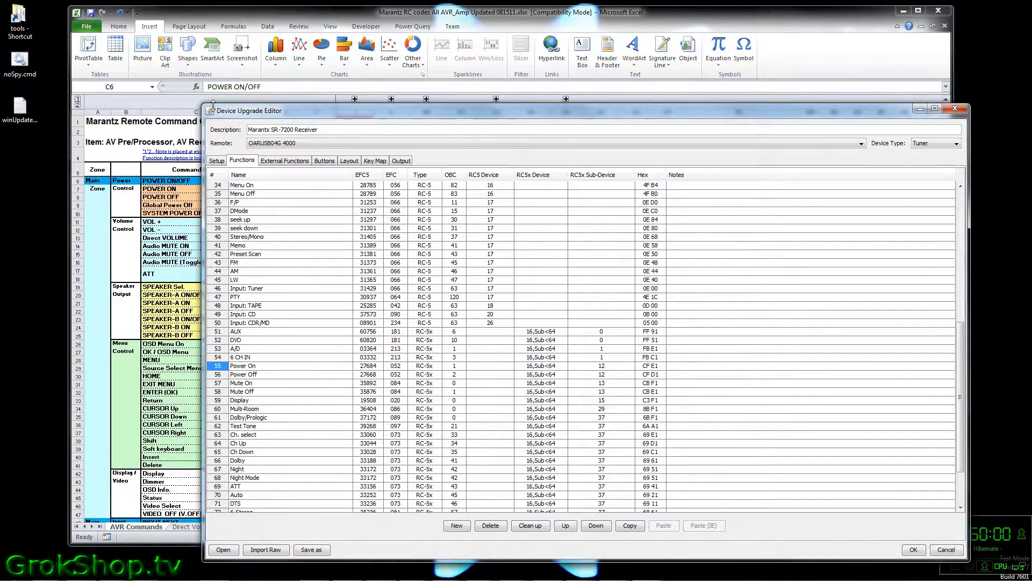
drag(272, 116, 159, 193)
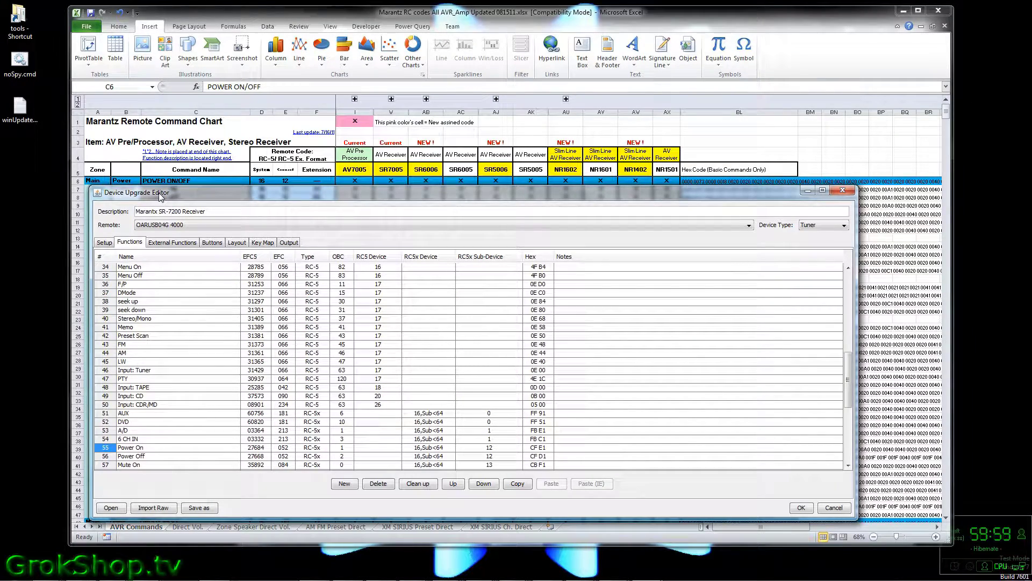
Add a new function above Power On and name it Power On/Off (Toggle).
click(349, 482)
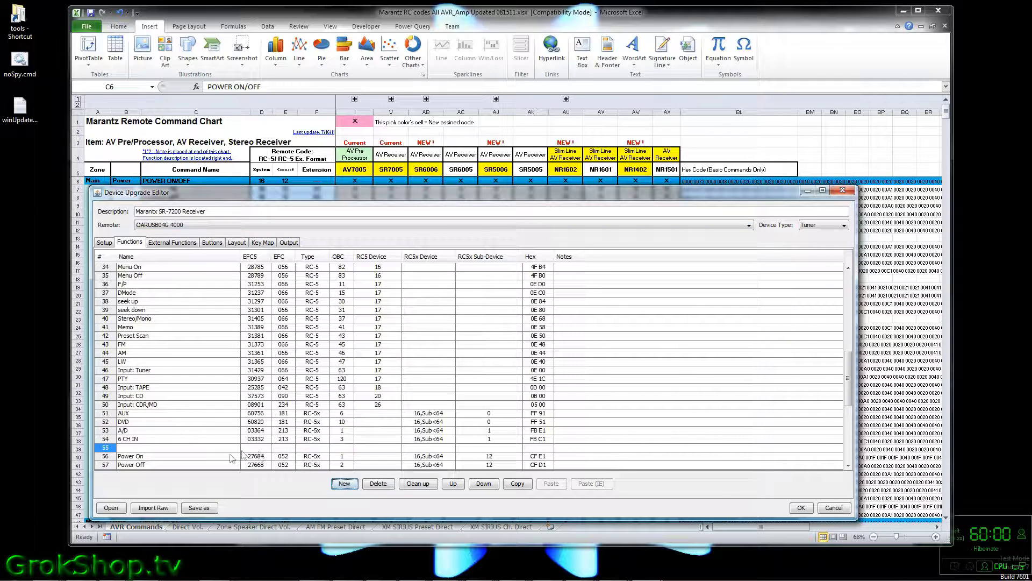
click(202, 446)
click(204, 446)
text(Pol)
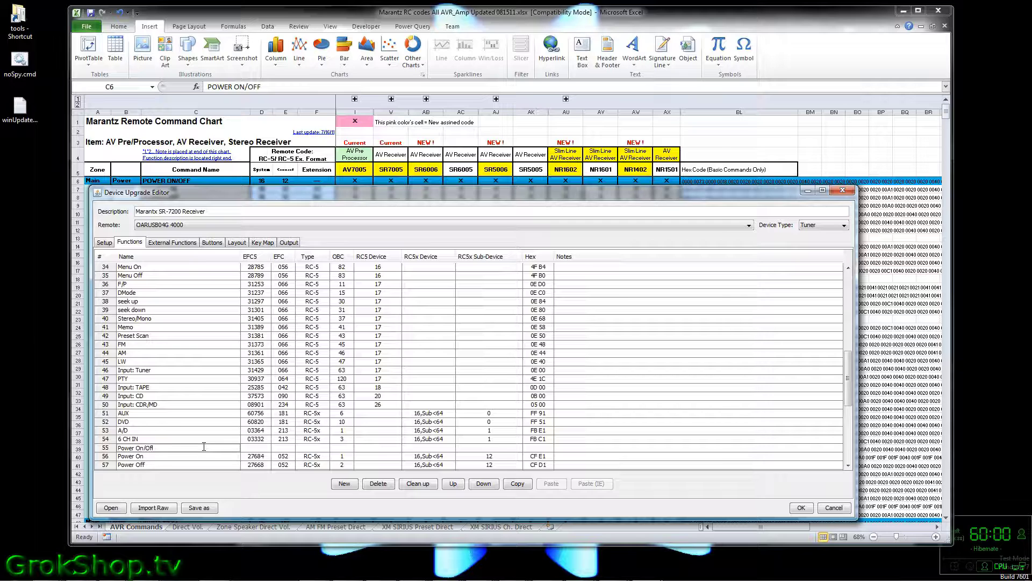
text(wer On/Off (Toggle))
key(Tab)
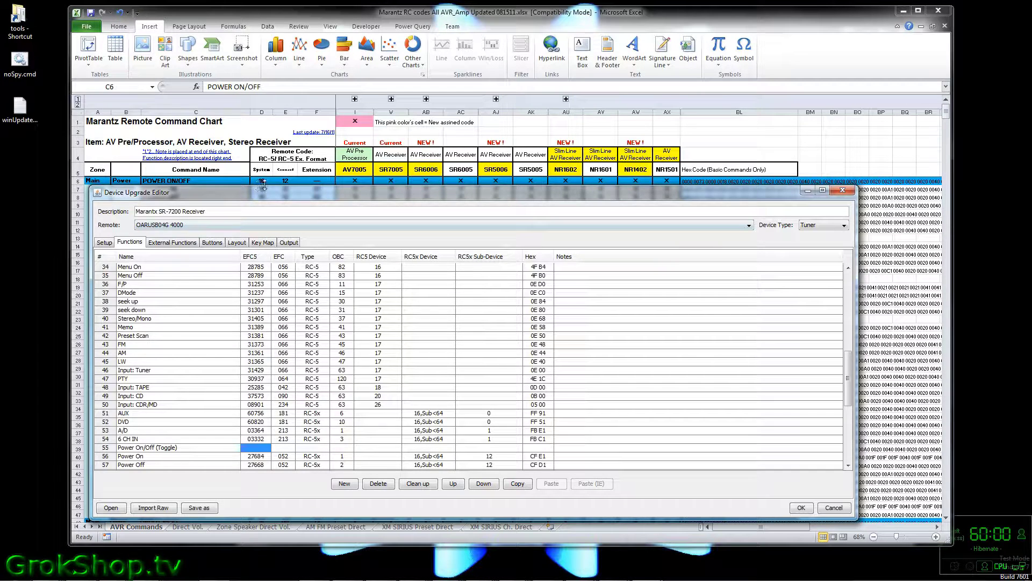
Give Power On/Off (Toggle) the type RC-5, RC5 device 16 and OBC 12.
click(315, 183)
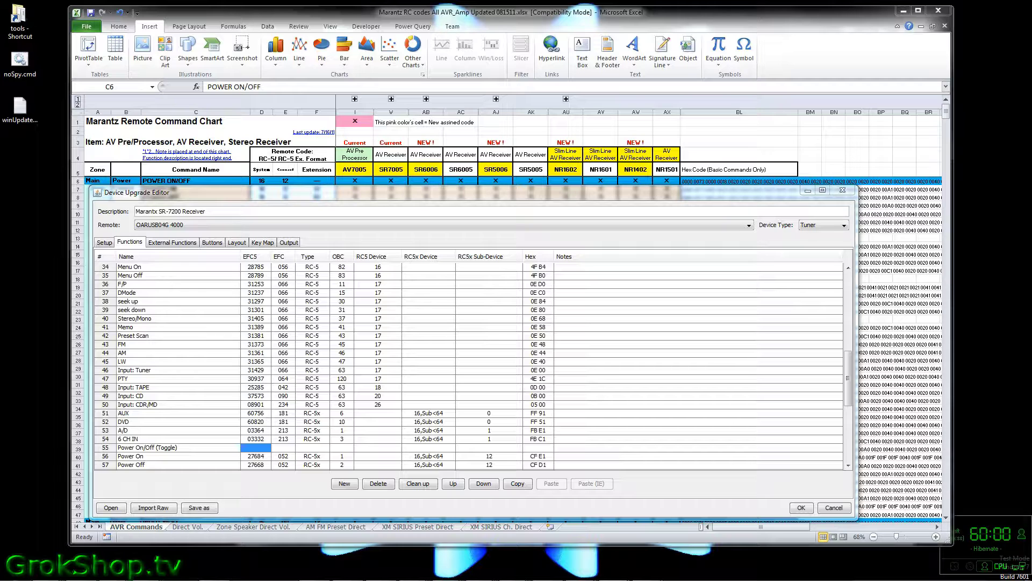
click(315, 449)
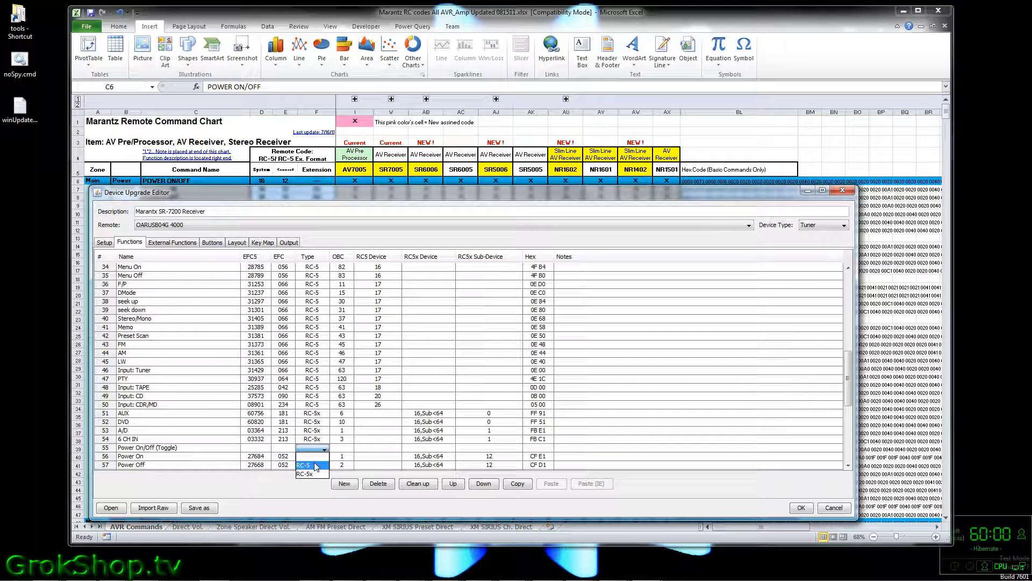
click(315, 465)
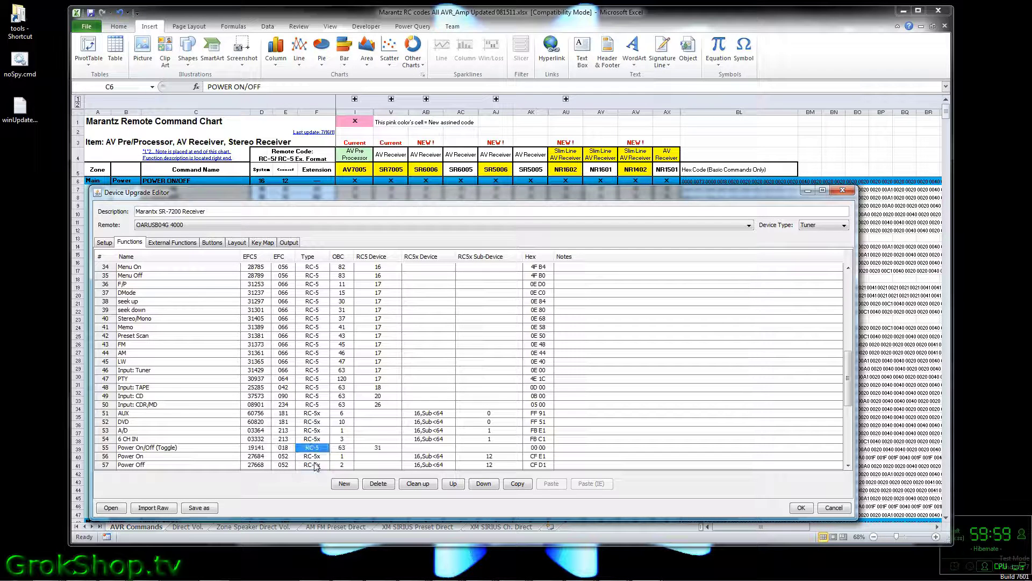
click(347, 449)
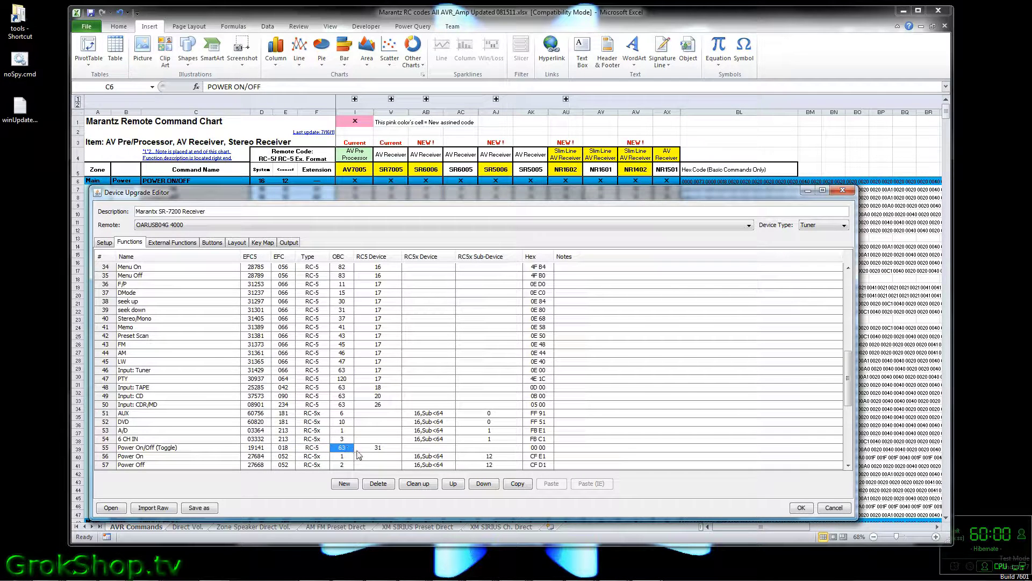
click(362, 450)
click(363, 451)
click(338, 450)
click(339, 450)
key(Return)
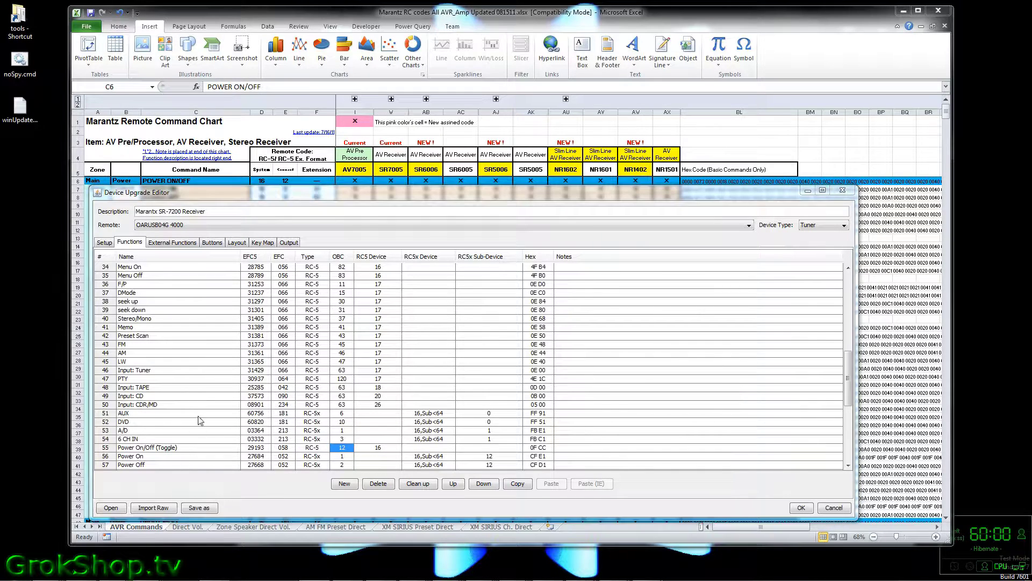
In the remote layout, assign Power On/Off (Toggle) to the Power button.
click(236, 243)
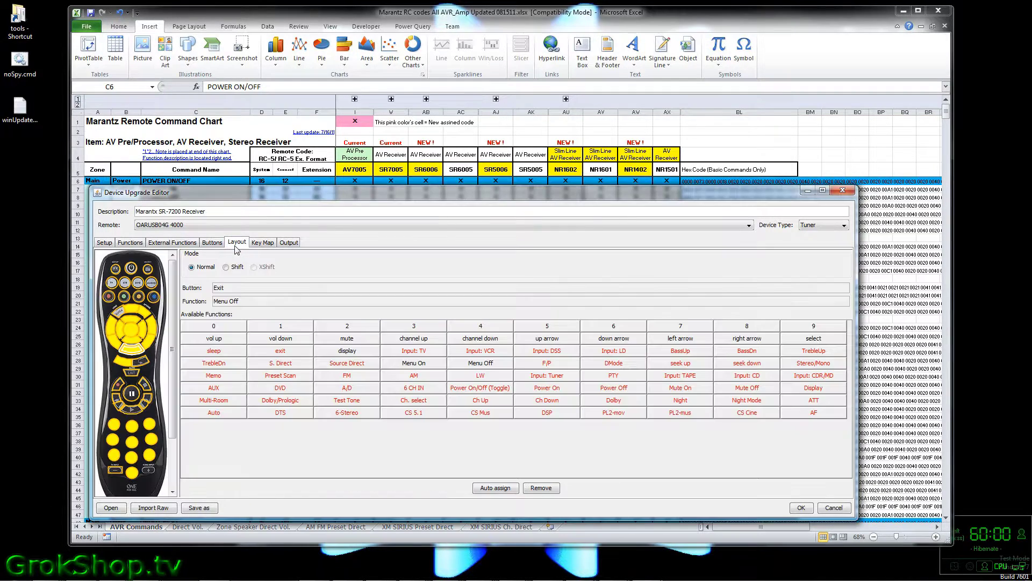
click(132, 270)
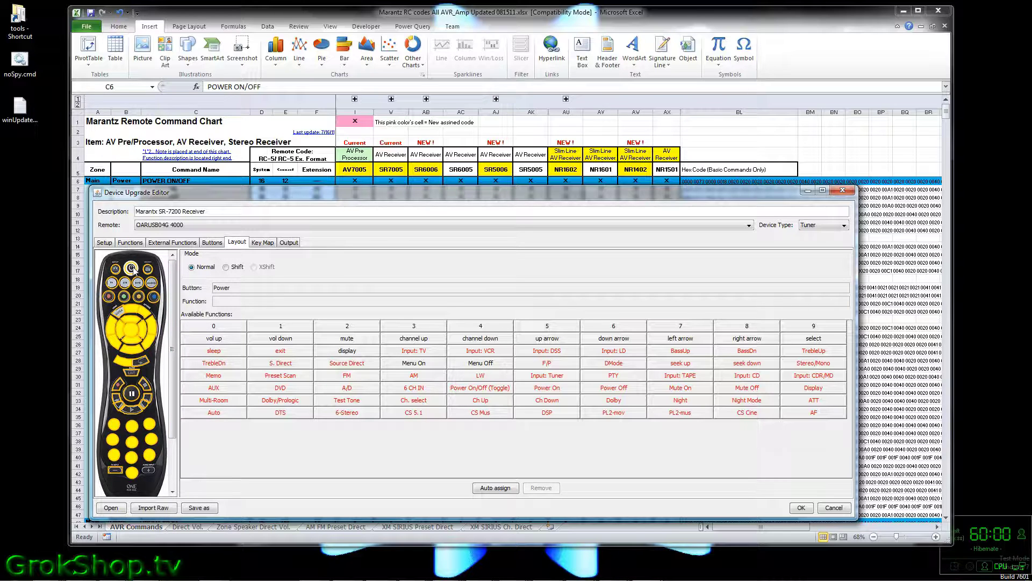
right_click(132, 270)
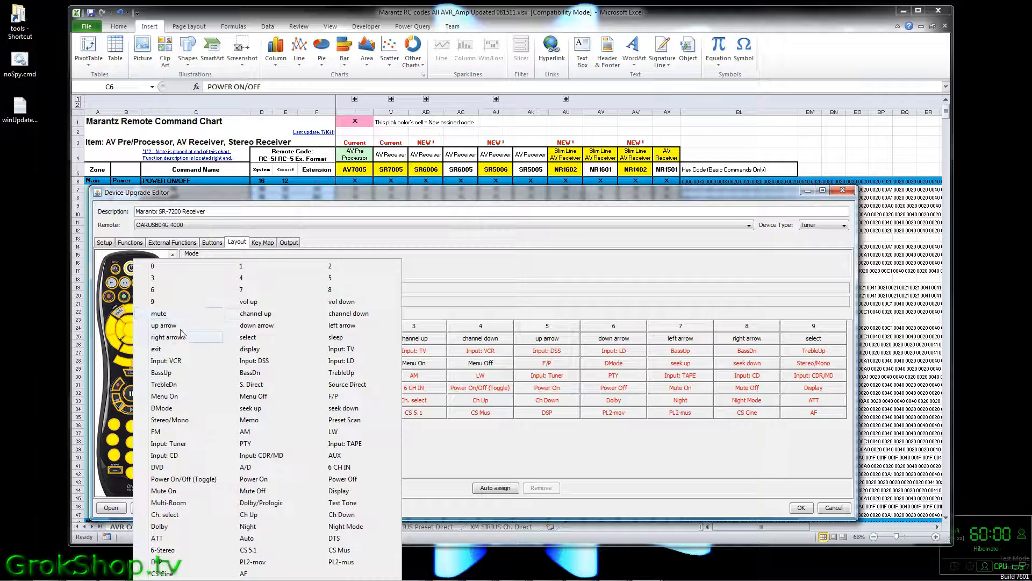
click(198, 480)
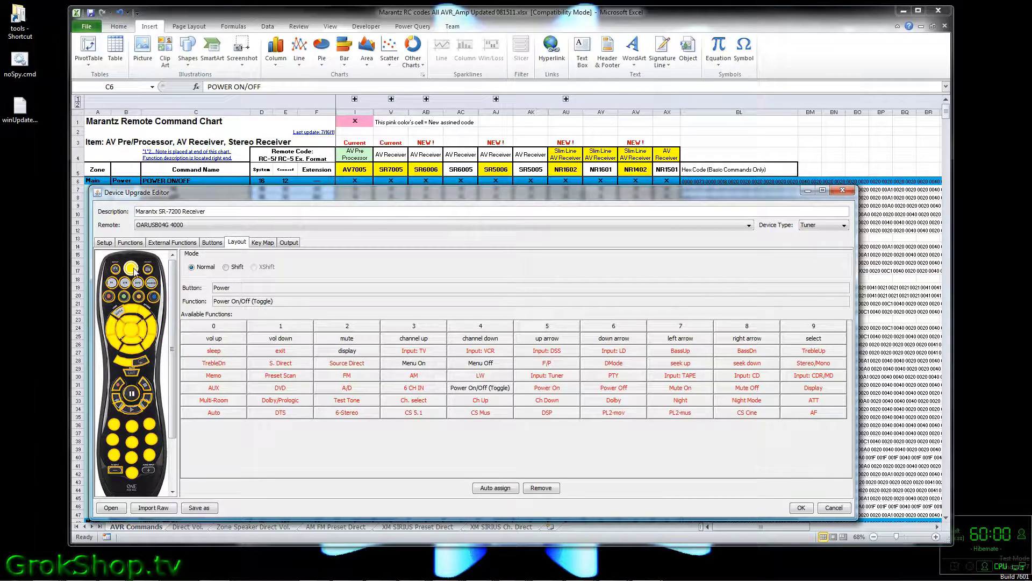
Examine the input source commands in the Marantz workbook, and return to the Device Upgrade Editor to find the input functions.
click(478, 20)
scroll(289, 282, down, 3)
scroll(289, 283, down, 11)
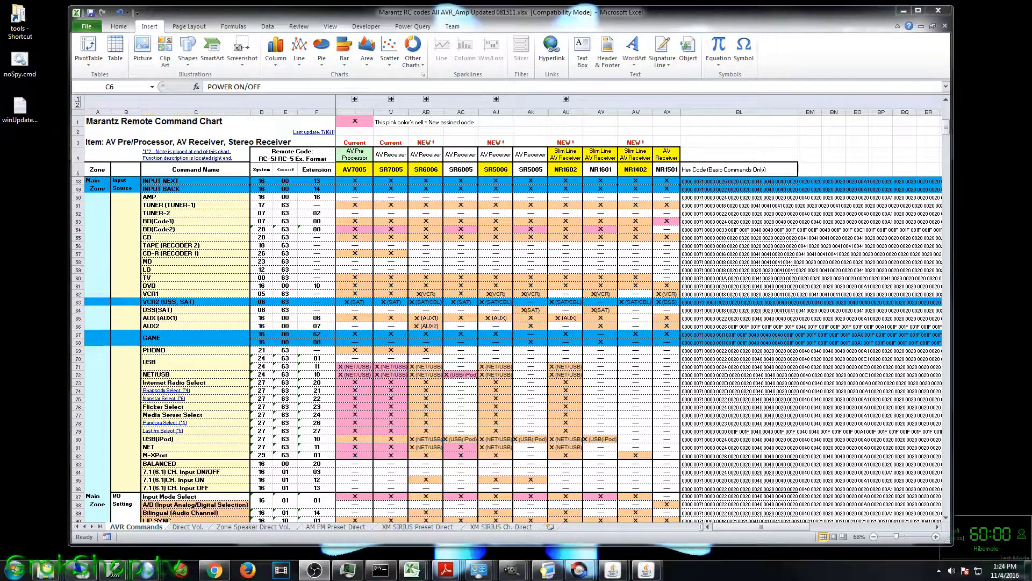
mouse_move(648, 570)
click(676, 523)
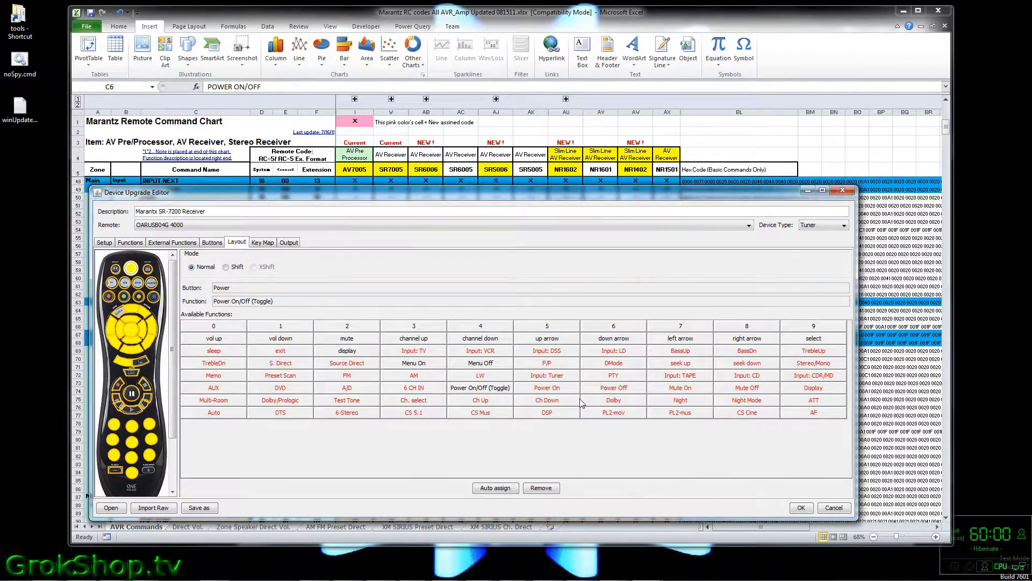
click(135, 243)
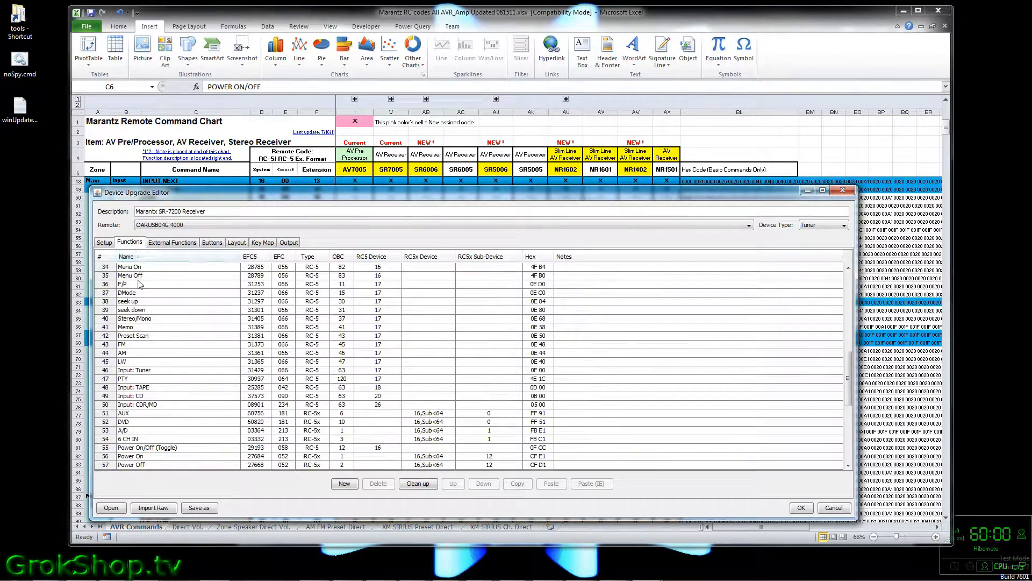
scroll(141, 349, down, 6)
scroll(142, 363, up, 11)
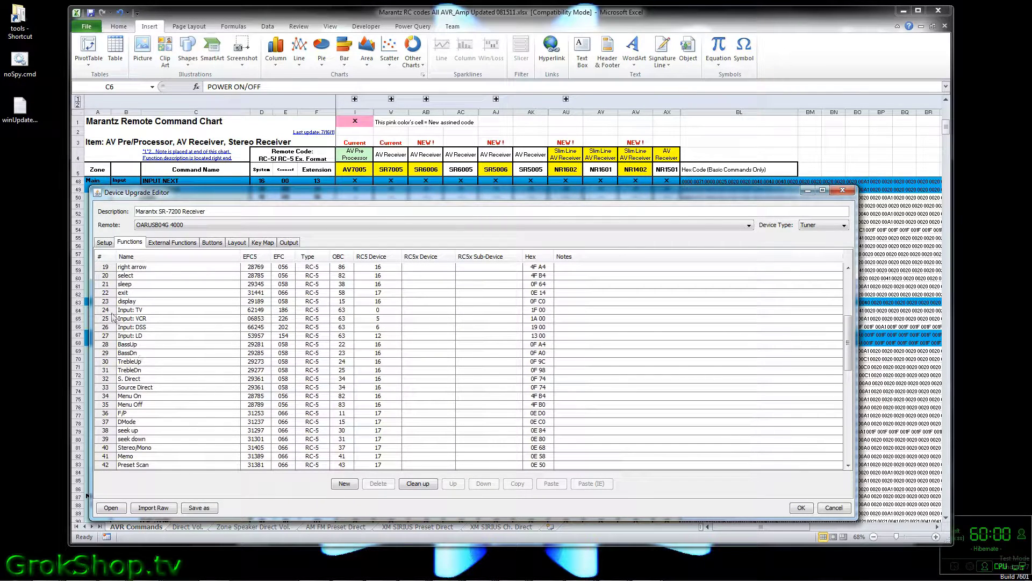
Add a new function above Input: TV and name it Input: NEXT.
click(106, 309)
click(345, 484)
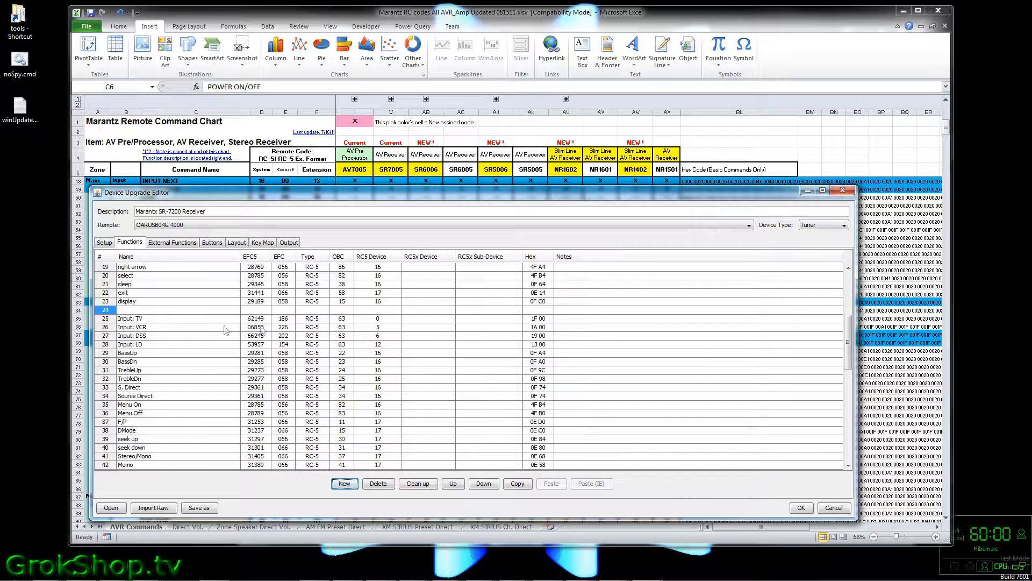
double_click(162, 310)
text(IN)
text(put: PREV)
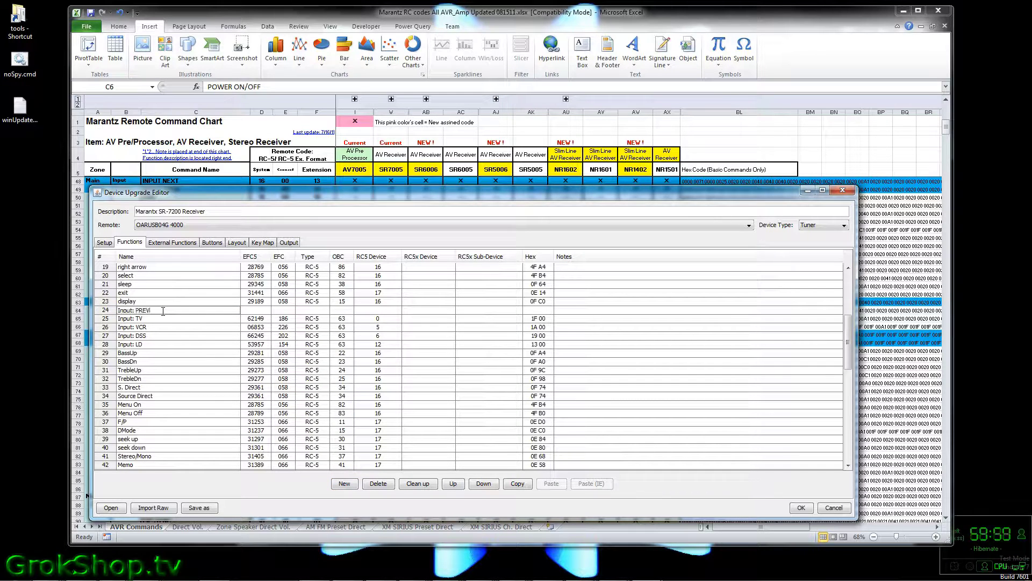
key(BackSpace)
key(BackSpace)
key(BackSpace)
key(BackSpace)
text(NEXT)
key(Tab)
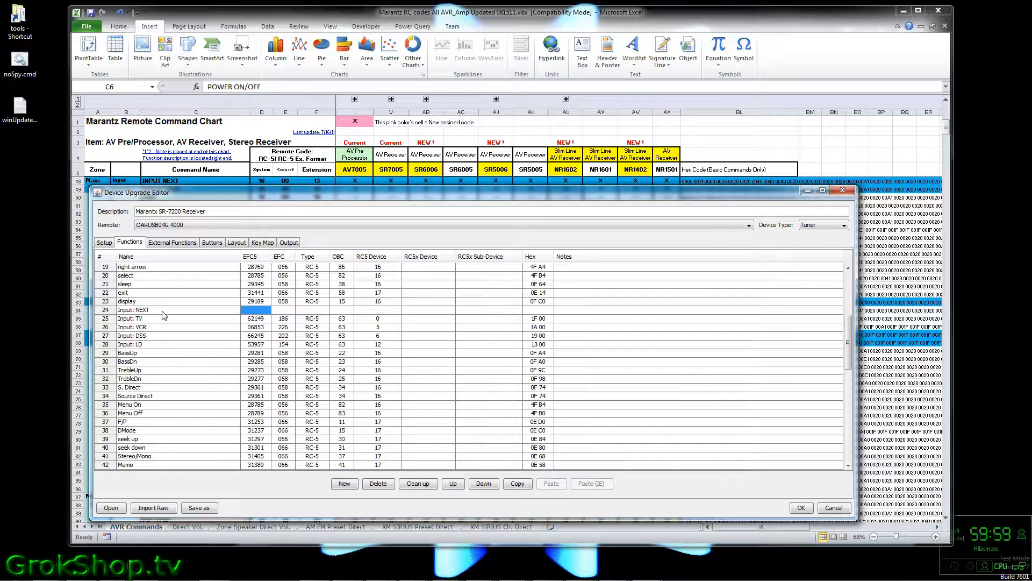
Give Input: NEXT the type RC-5x, RC5x sub-device 0 and OBC 13.
click(318, 311)
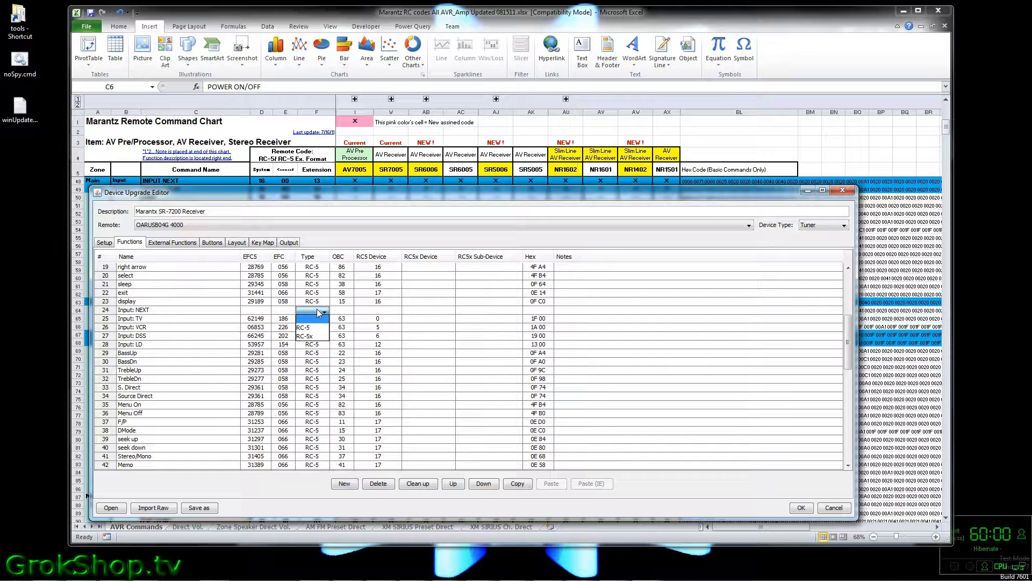
click(316, 336)
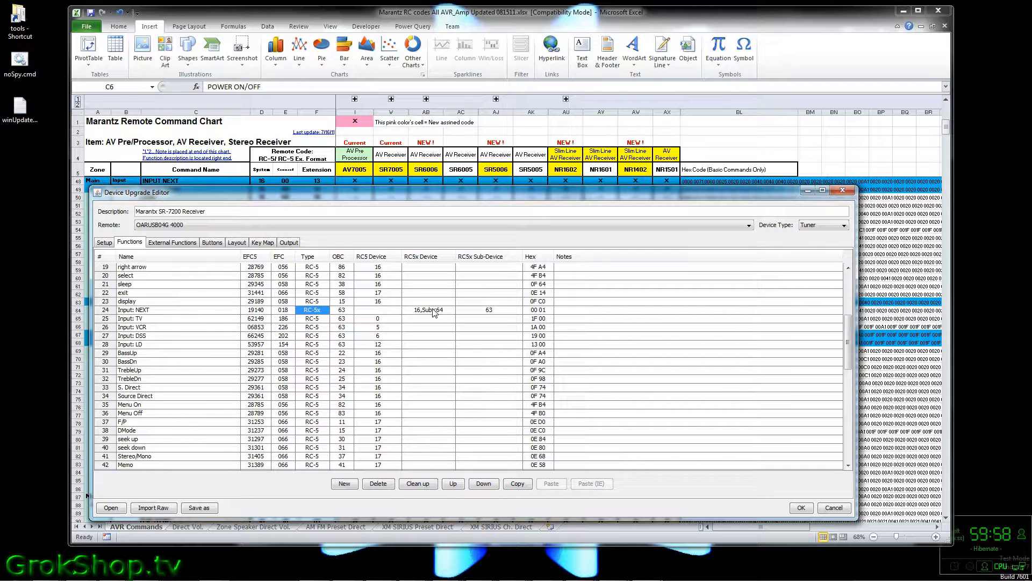
click(488, 310)
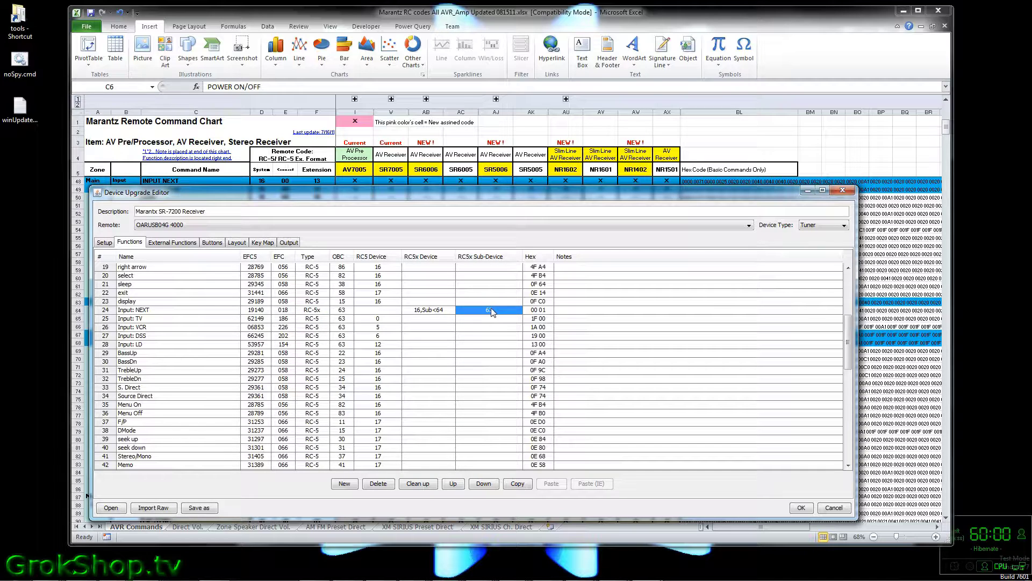
click(492, 308)
click(424, 310)
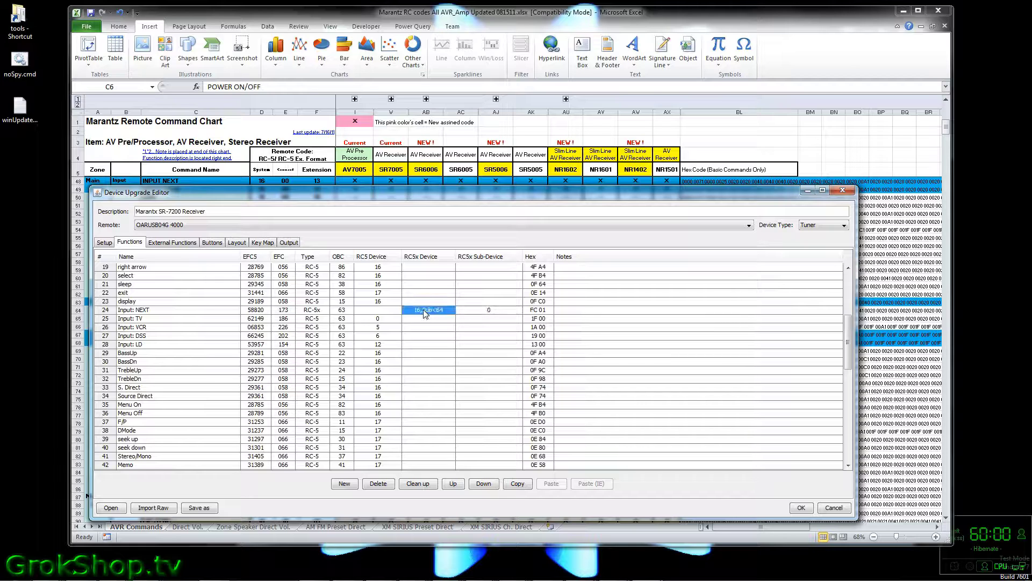
double_click(347, 312)
text(13)
key(Return)
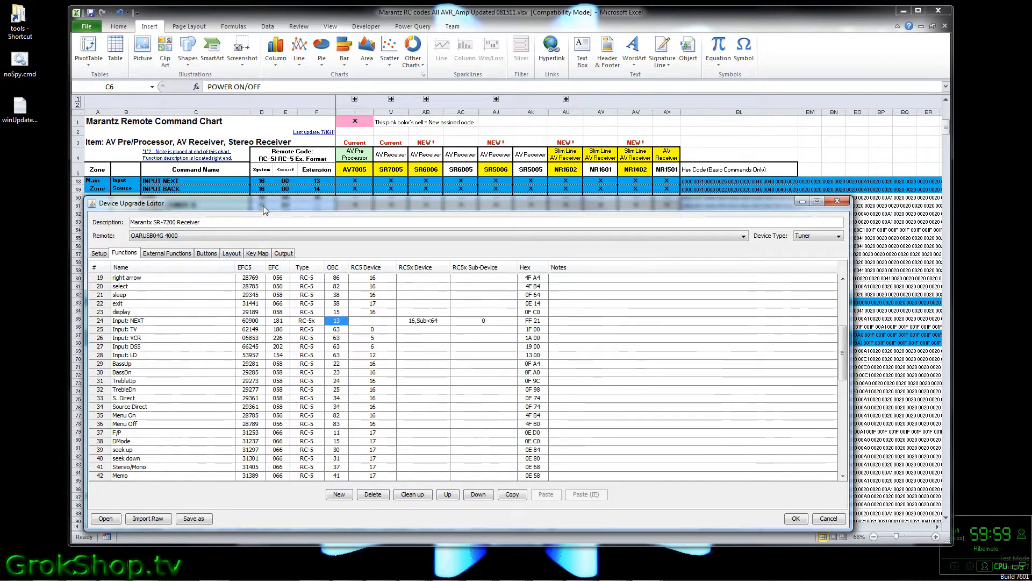
Insert another function between Input: NEXT and Input: TV and name it Input: PREV.
click(105, 327)
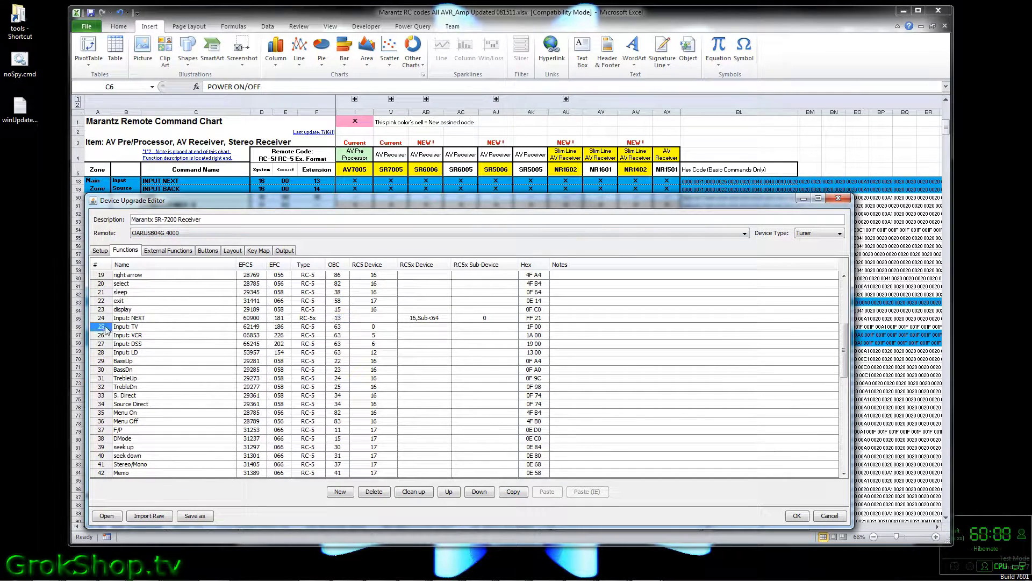
click(339, 492)
click(159, 326)
text(Input: PREV)
Give Input: PREV the type RC-5x and RC5x sub-device 0, and set its OBC to the workbook's INPUT BACK extension code.
click(308, 327)
click(320, 328)
click(310, 353)
click(452, 326)
click(449, 327)
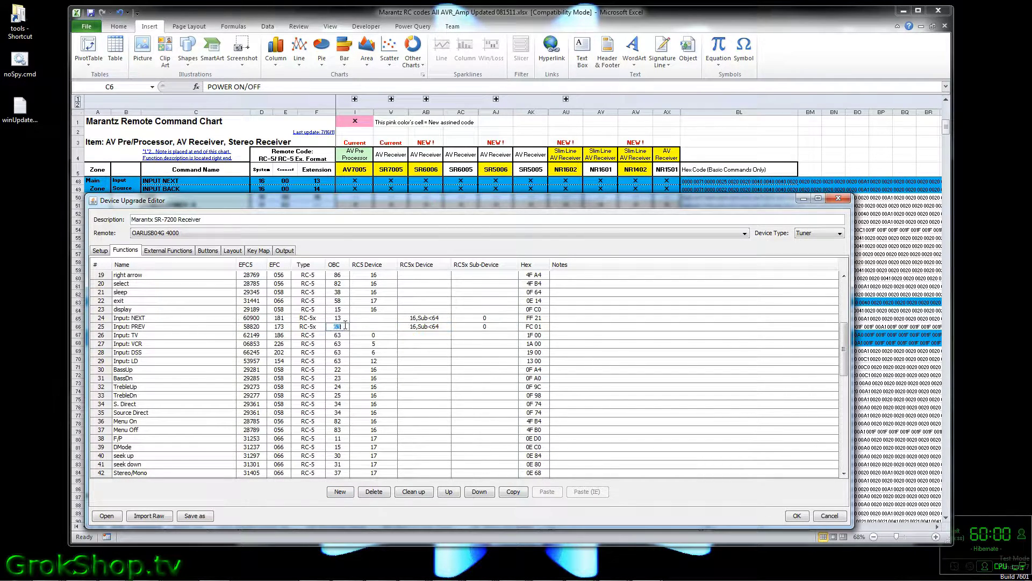
key(Return)
Assign the Input: NEXT function to the remote's arrow button in the layout.
click(232, 251)
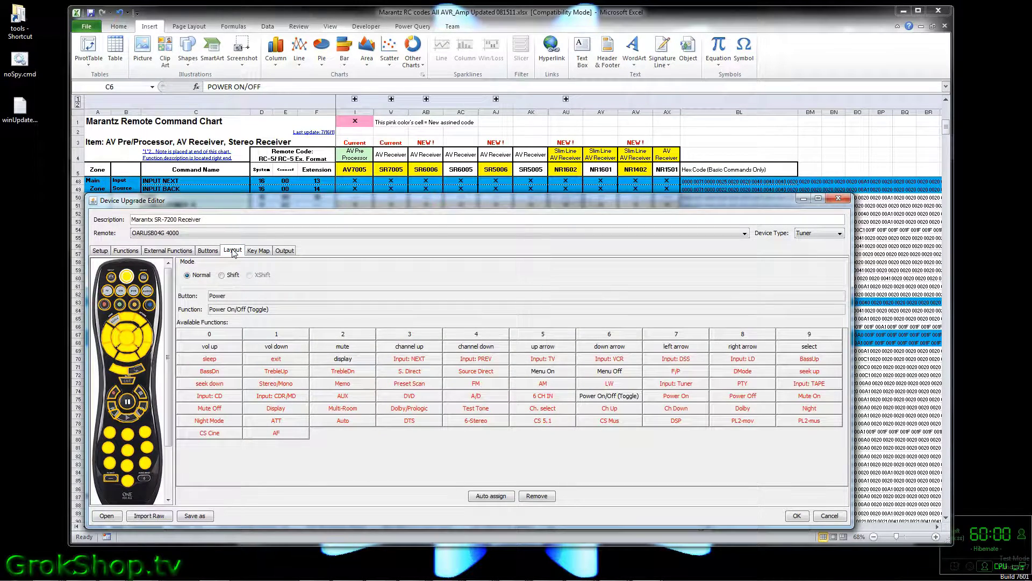
click(146, 480)
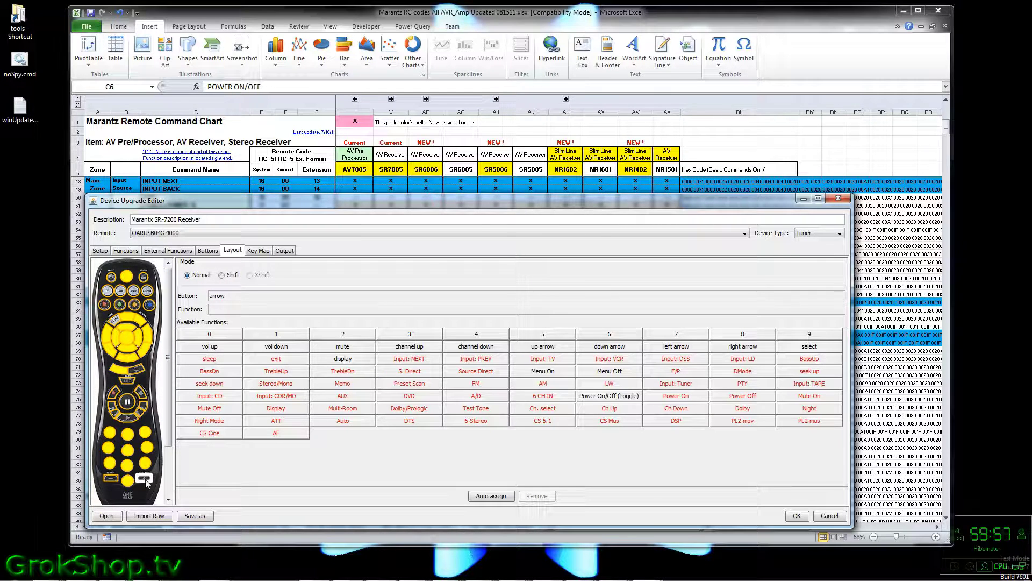
right_click(146, 483)
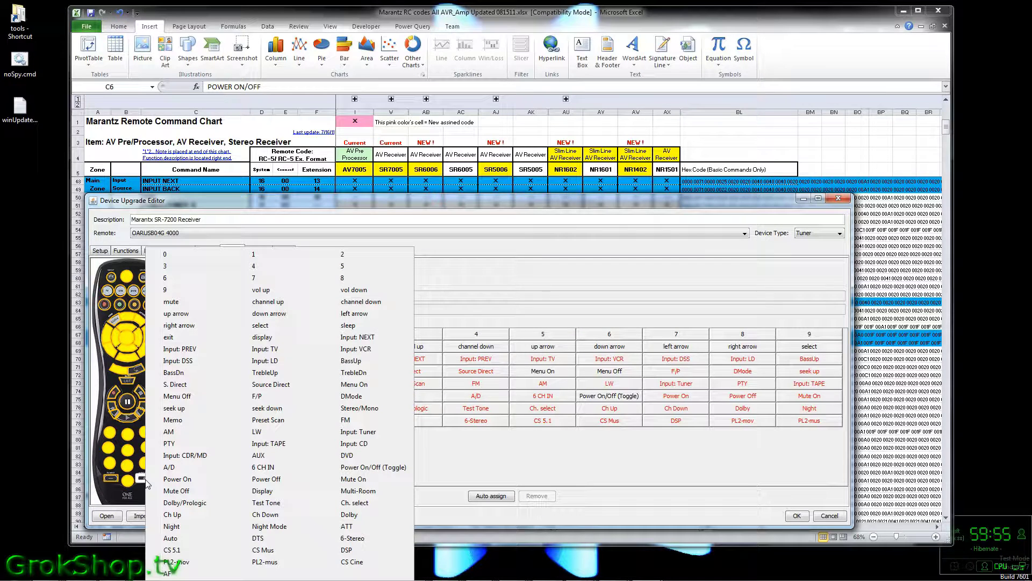
click(360, 342)
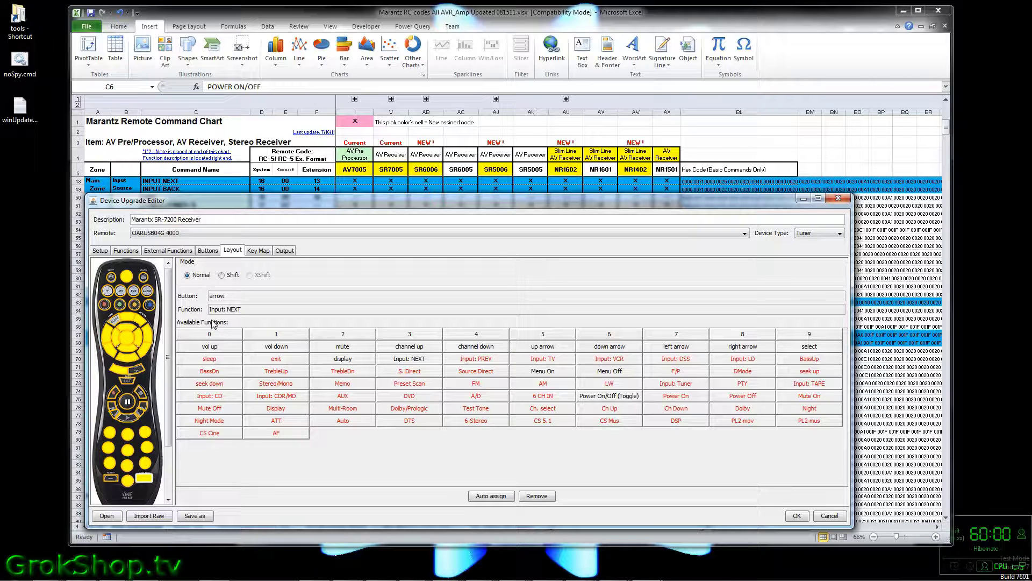
Look up VCR2 (DSS, SAT) in the Marantz workbook and add a function above BassUp named Input: VCR2 / (DSS, SAT).
click(126, 250)
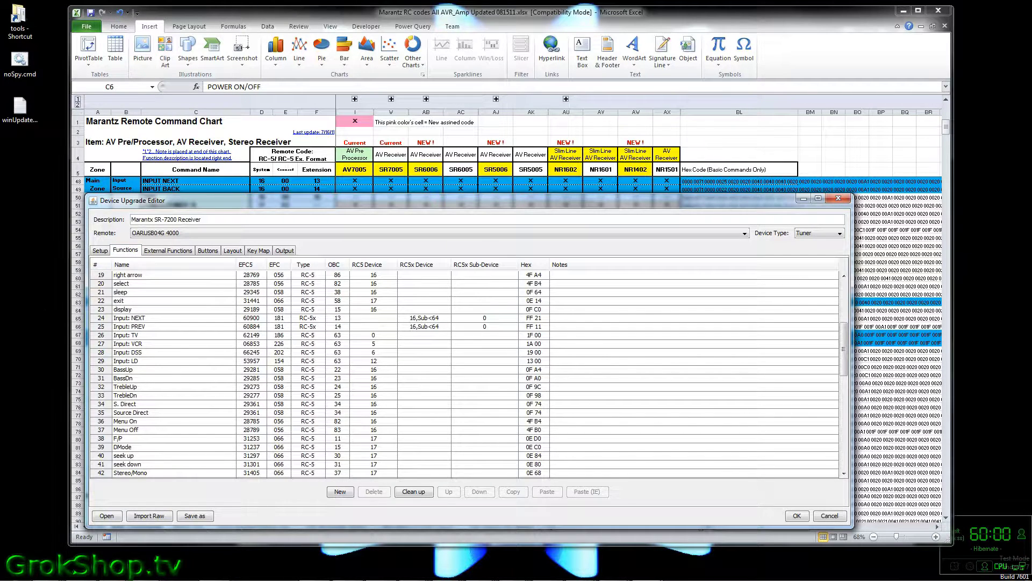
key(alt+Tab)
scroll(392, 231, down, 5)
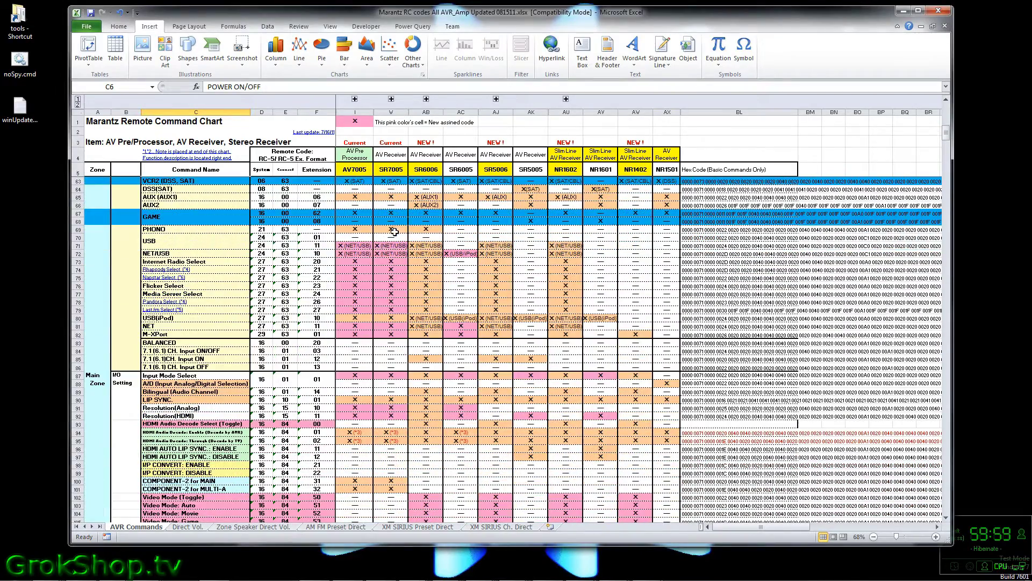
click(591, 494)
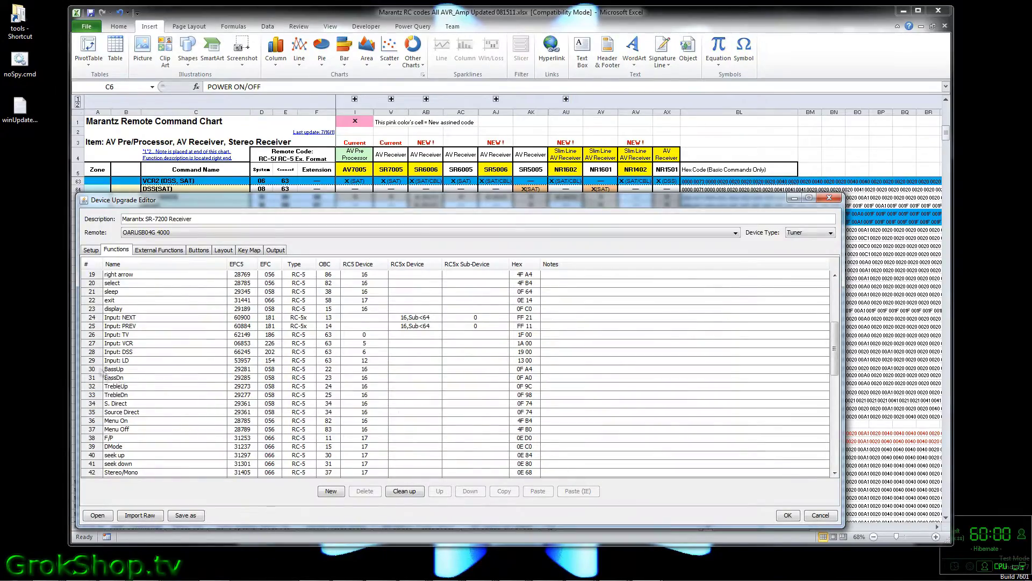
click(331, 491)
click(190, 369)
text(Input: VCR2 / (D)
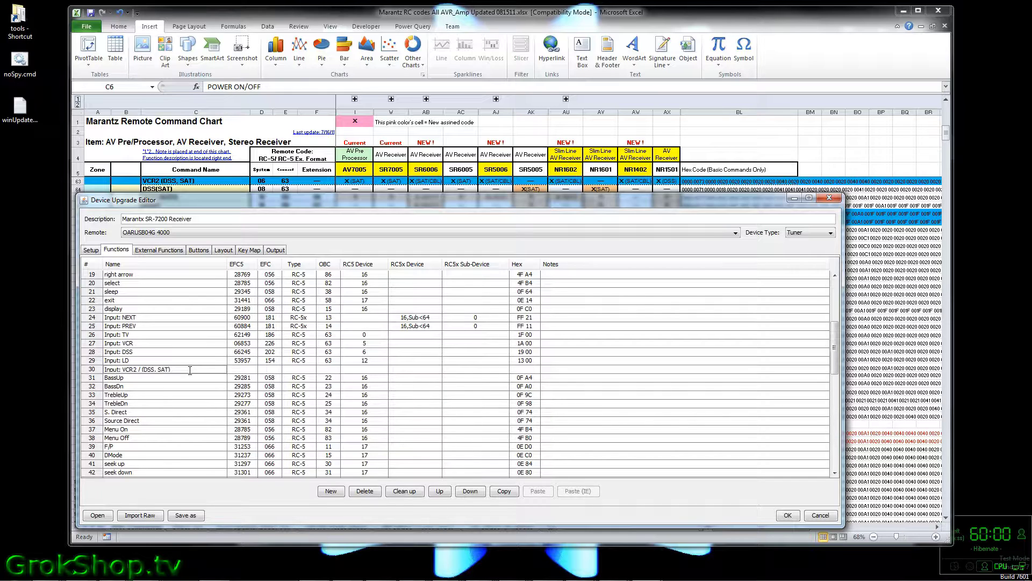
text(SS, SAT))
Give Input: VCR2 / (DSS, SAT) the type RC-5, OBC 63 and RC5 device 6.
click(298, 368)
click(299, 377)
click(324, 369)
text(63)
click(365, 369)
text(6)
click(363, 377)
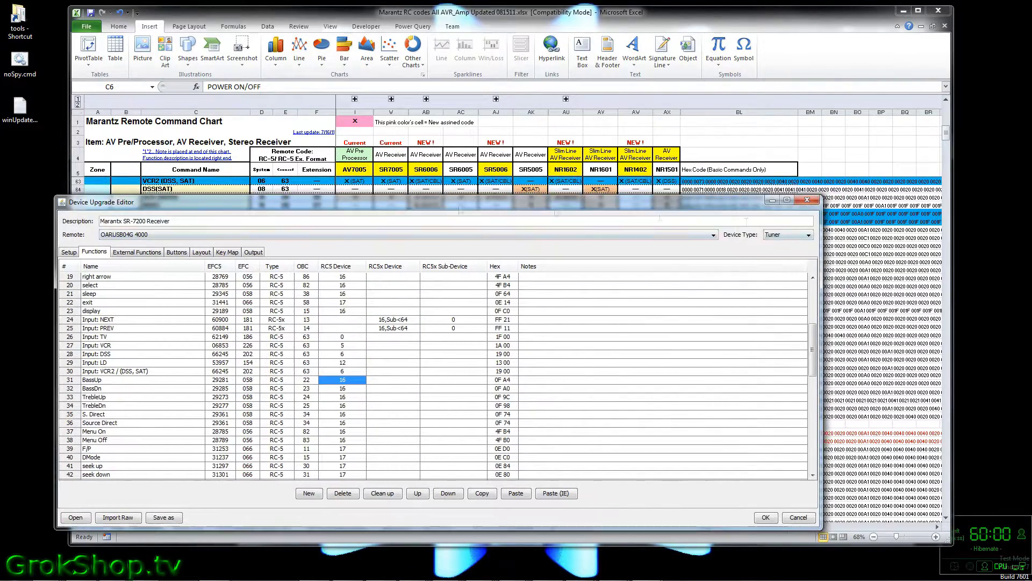
Find the GAME command in the workbook and add a function above BassUp named Input: GAME.
key(alt+Tab)
scroll(516, 349, down, 1)
key(alt+Tab)
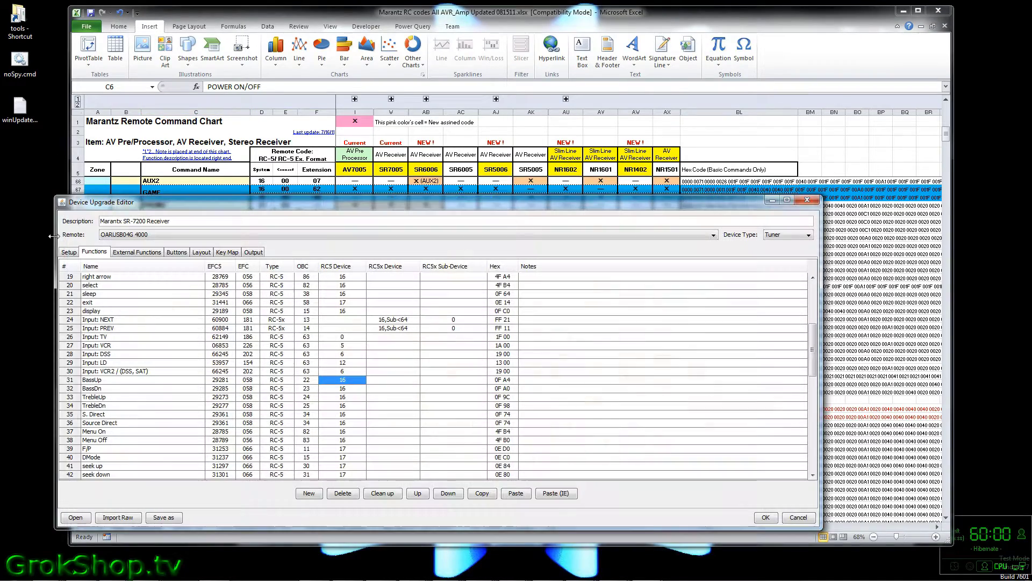
click(308, 493)
double_click(129, 380)
text(Input: GAME)
key(Return)
Give Input: GAME the type RC-5x, RC5x sub-device 0 and OBC 62.
click(277, 380)
click(286, 409)
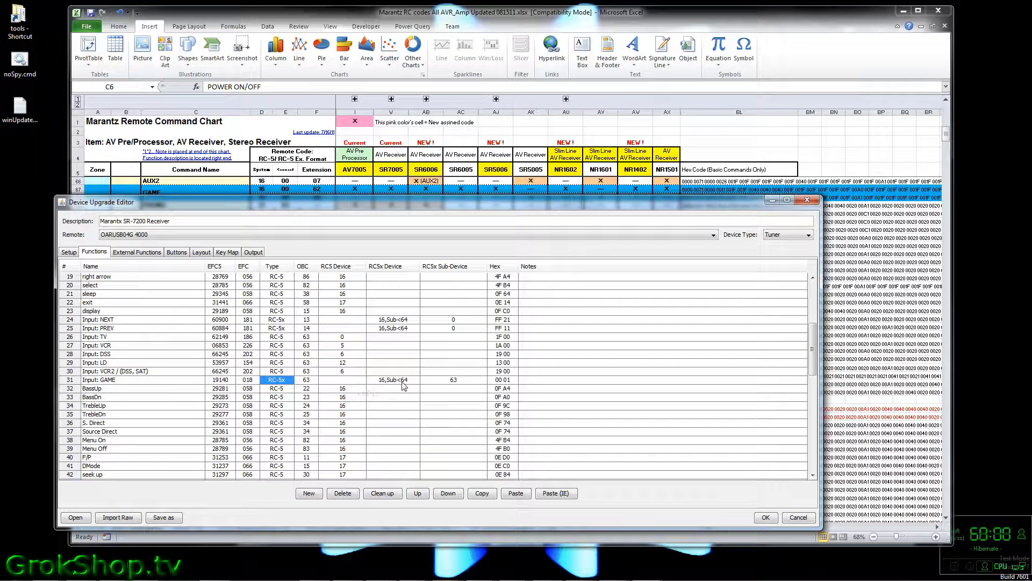
drag(424, 204, 424, 214)
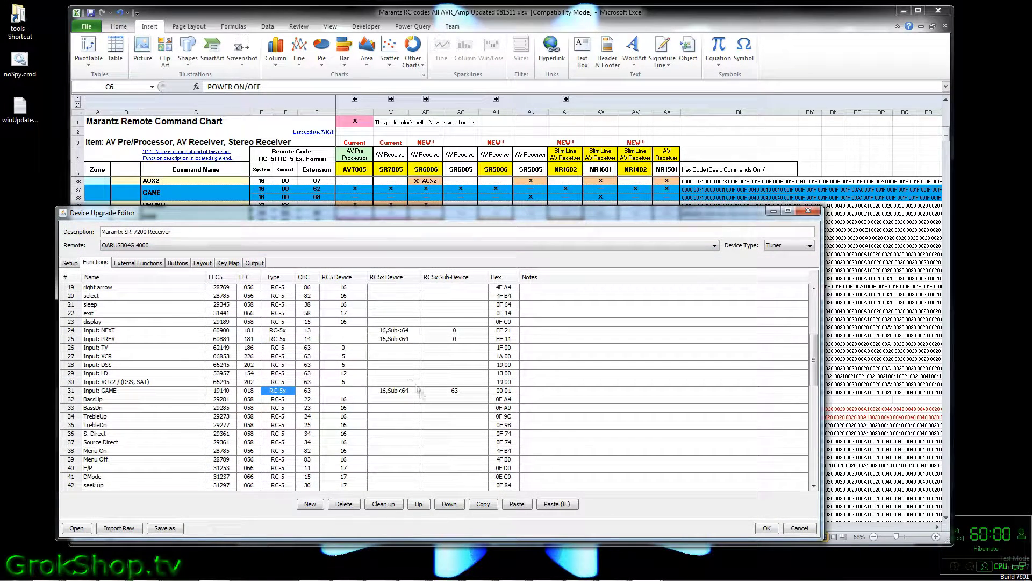
double_click(455, 391)
text(0)
double_click(314, 391)
text(6)
key(Return)
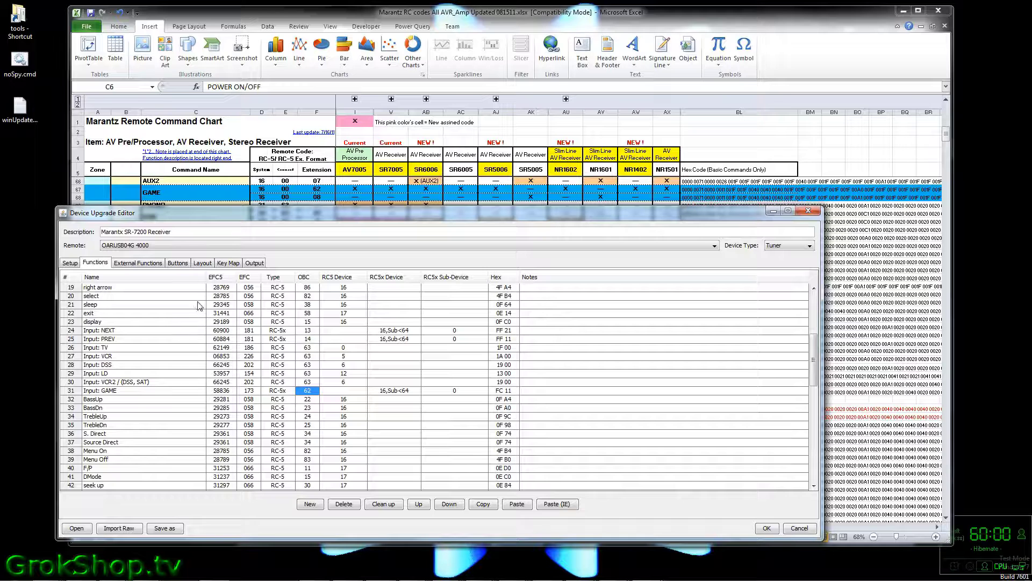
Assign Input: VCR2 / (DSS, SAT) to the remote's Red button in the layout.
click(207, 264)
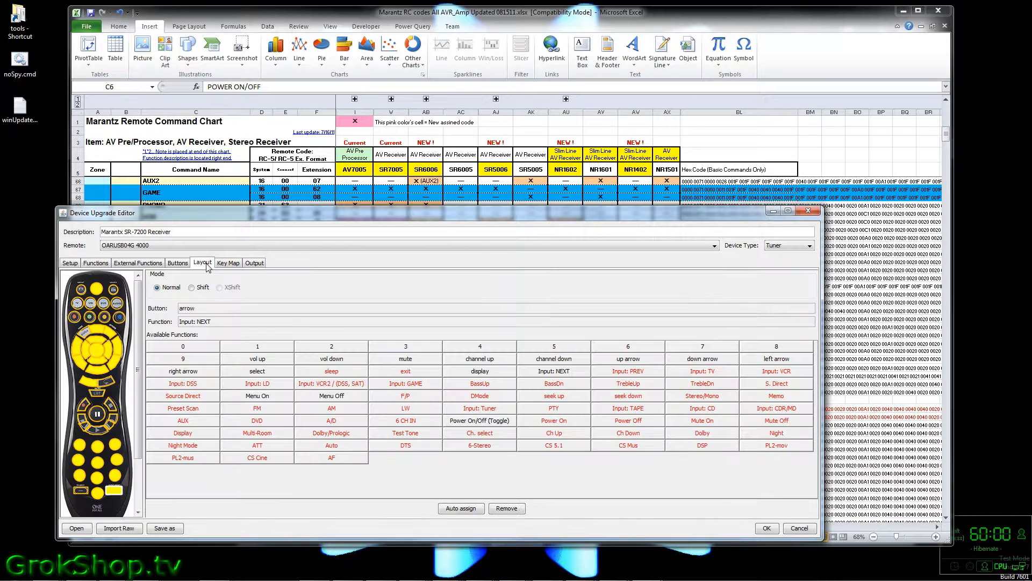
click(77, 320)
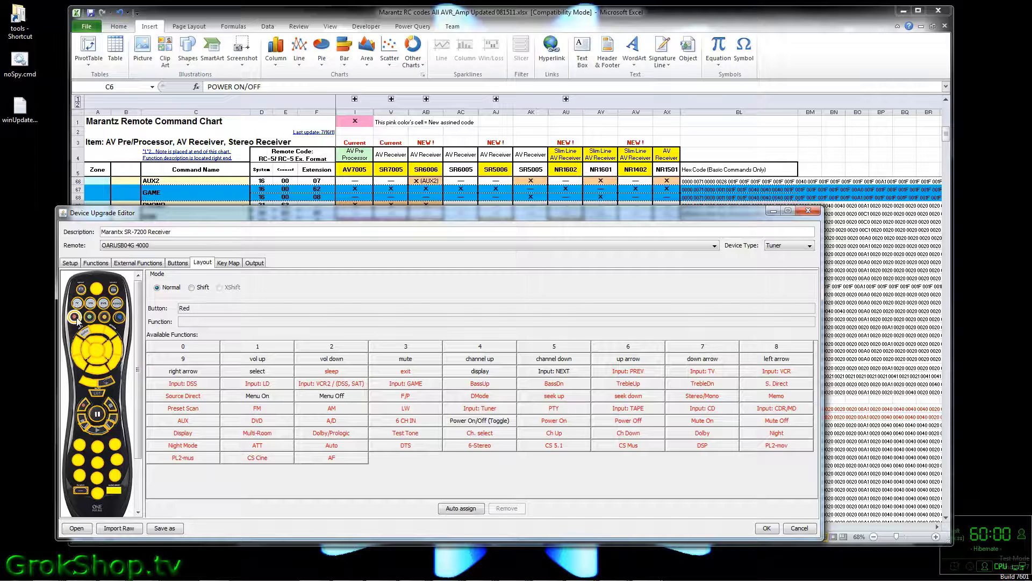
right_click(77, 321)
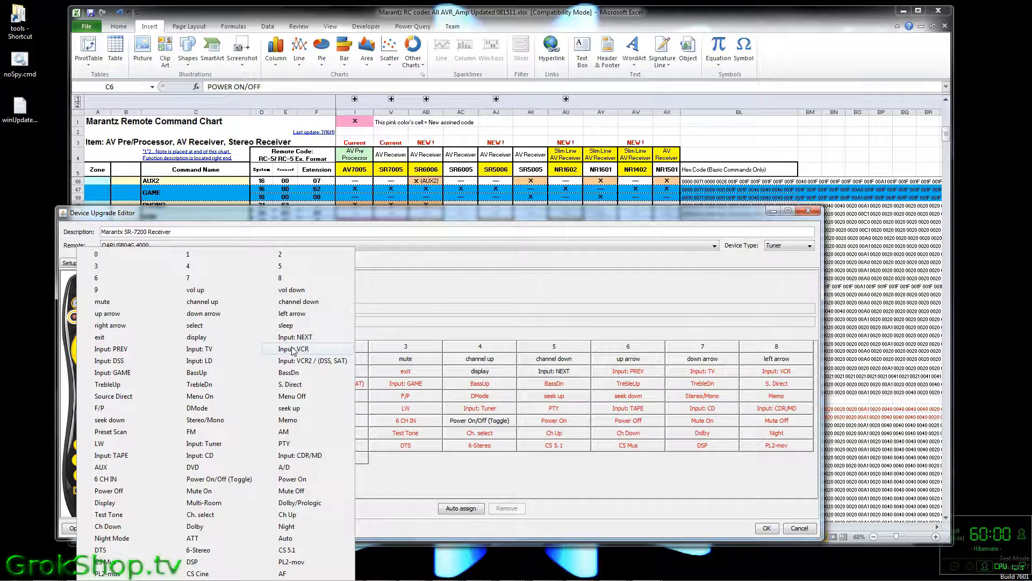
click(303, 361)
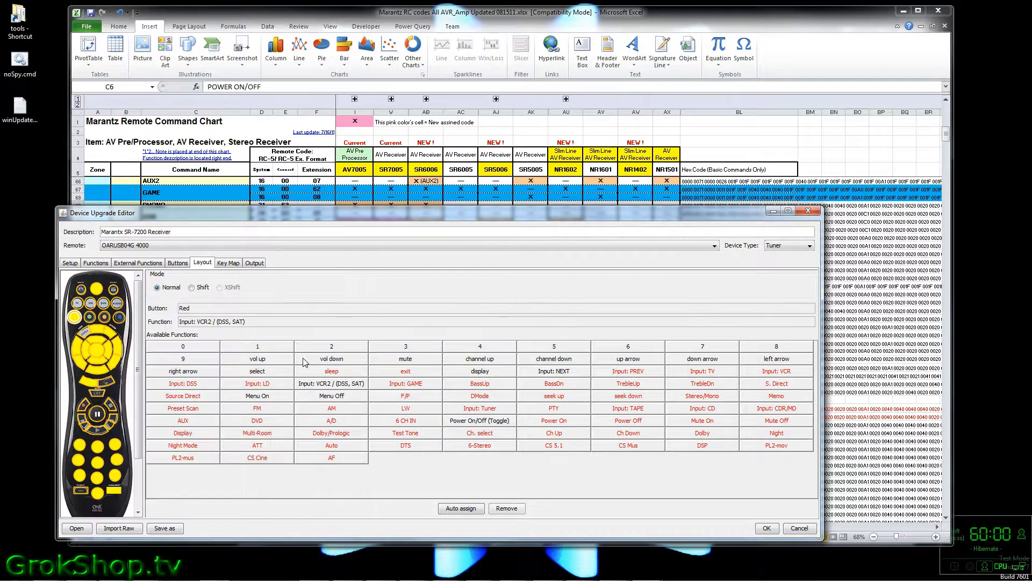
Assign Input: GAME to the remote's Green button.
click(93, 319)
right_click(93, 319)
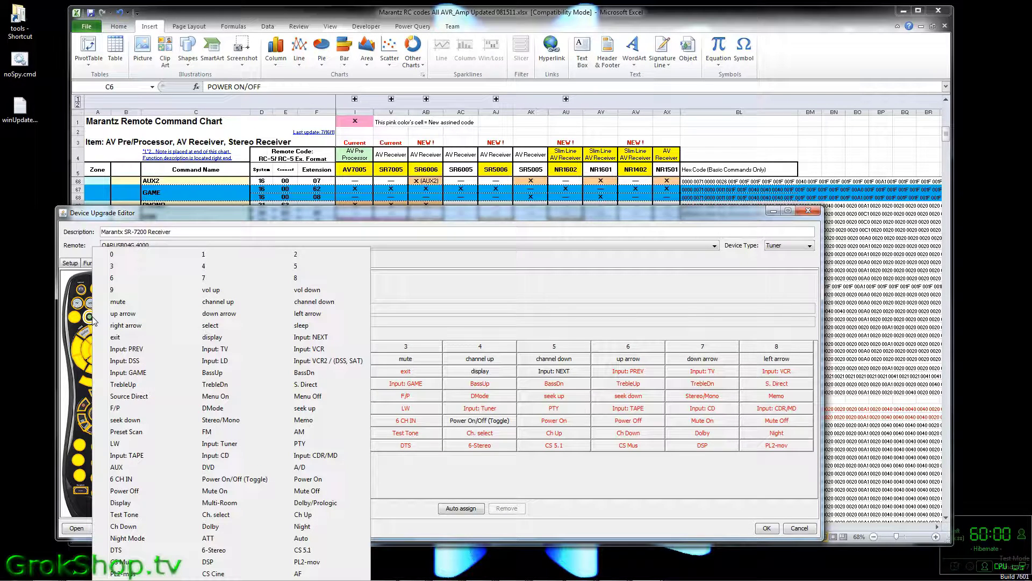
click(127, 373)
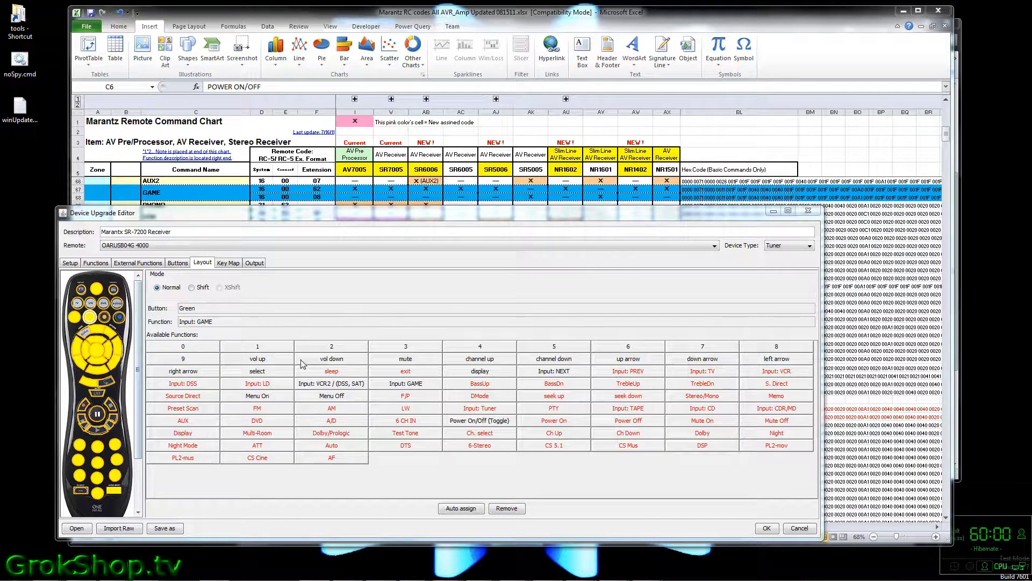
Switch to the Excel workbook and copy the first GAME row's full hex code from cell BL67.
click(763, 189)
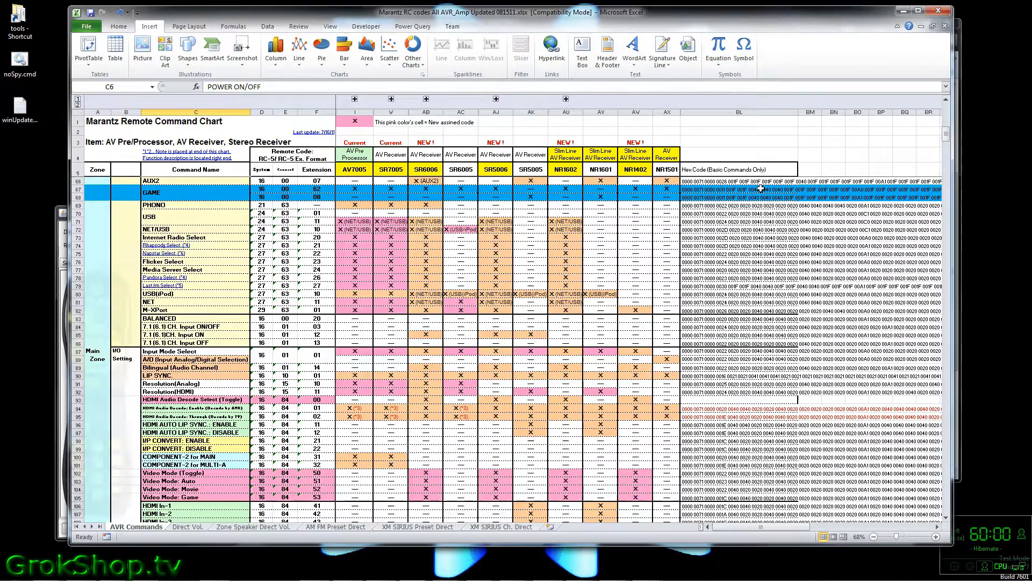
click(761, 188)
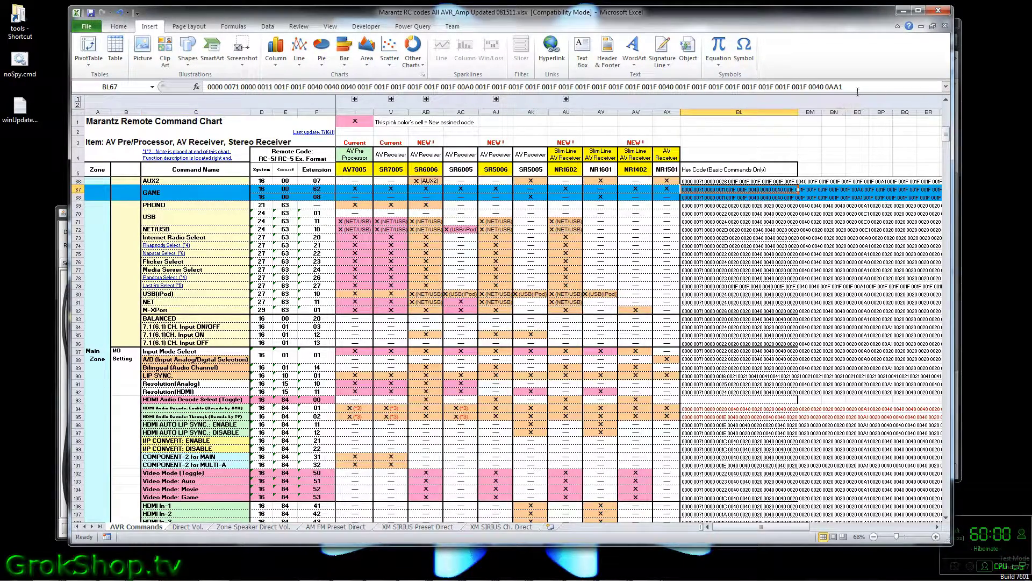
drag(857, 87, 201, 86)
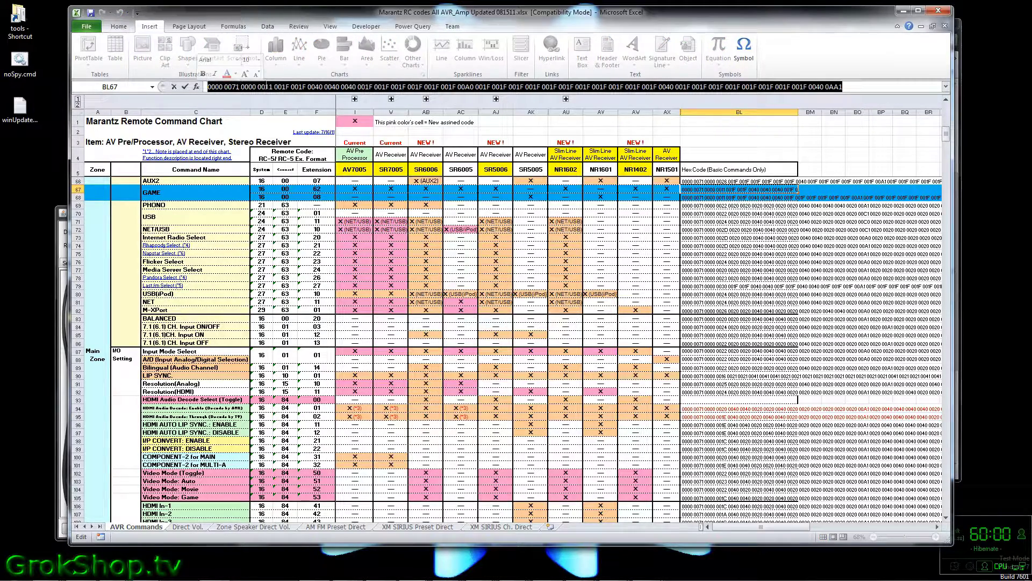
right_click(290, 88)
click(314, 107)
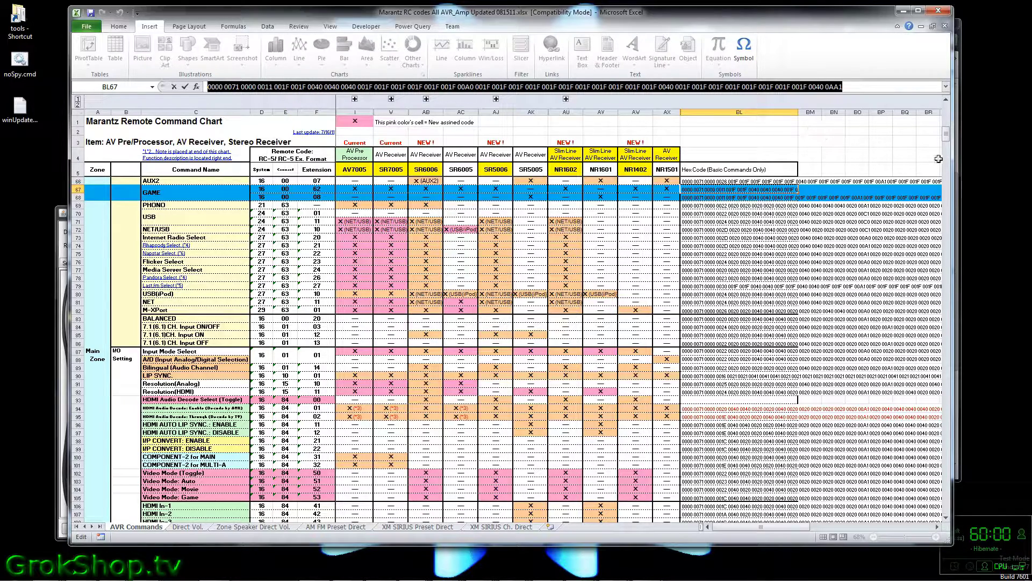
View the IRTool version 1.4 download page in the browser, minimise it and move the workbook aside to uncover the file manager.
click(961, 167)
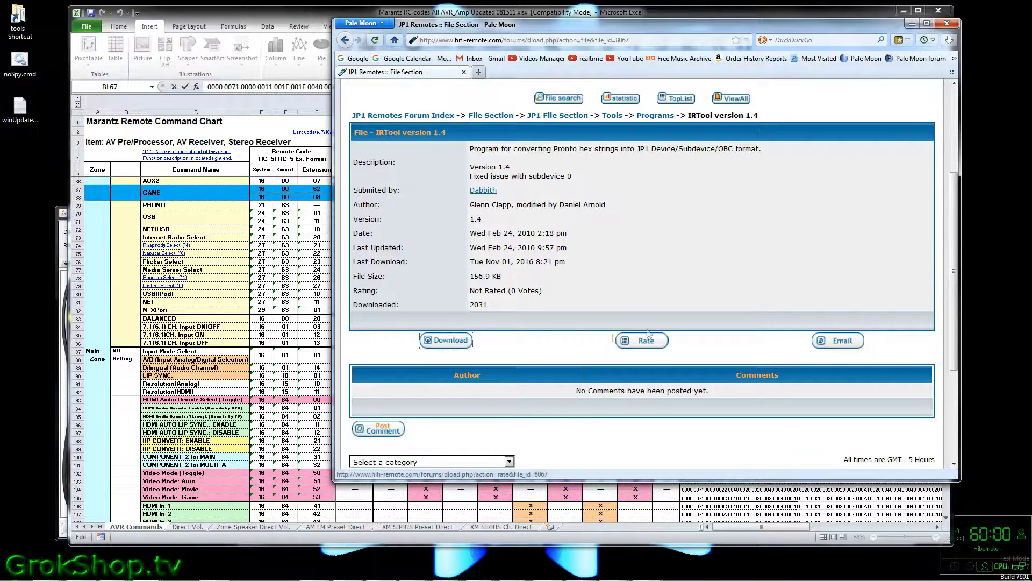
click(911, 24)
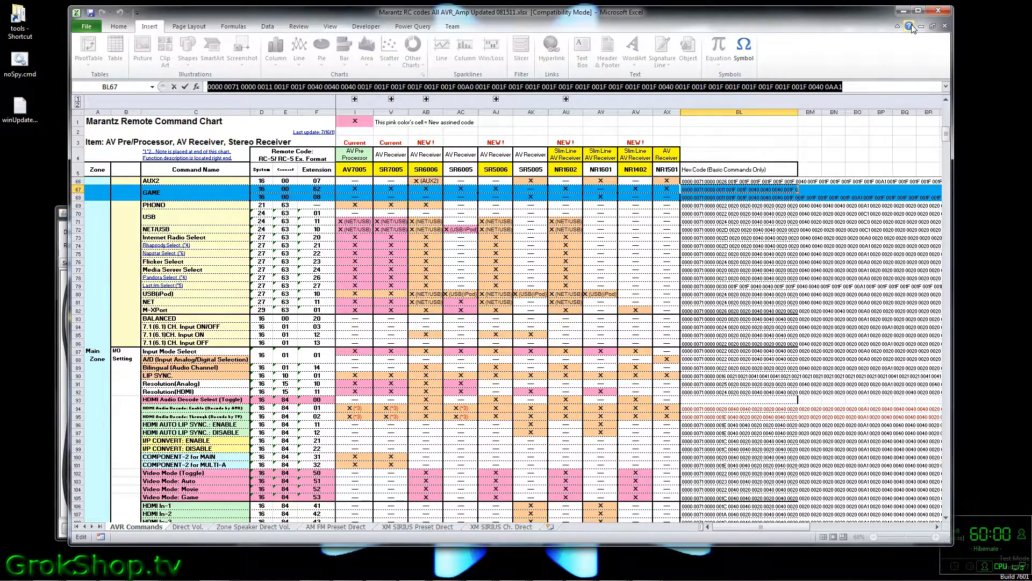
drag(886, 14, 767, 27)
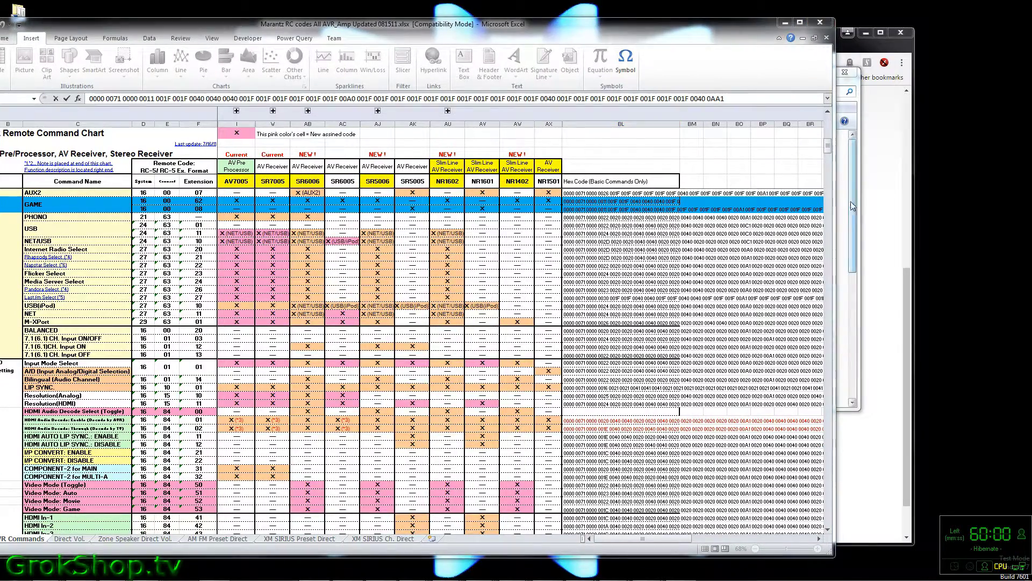
Locate IRTool.exe and DecodeIR.dll in the C: drive's tools\RMIR folder and launch IRTool.exe.
click(855, 202)
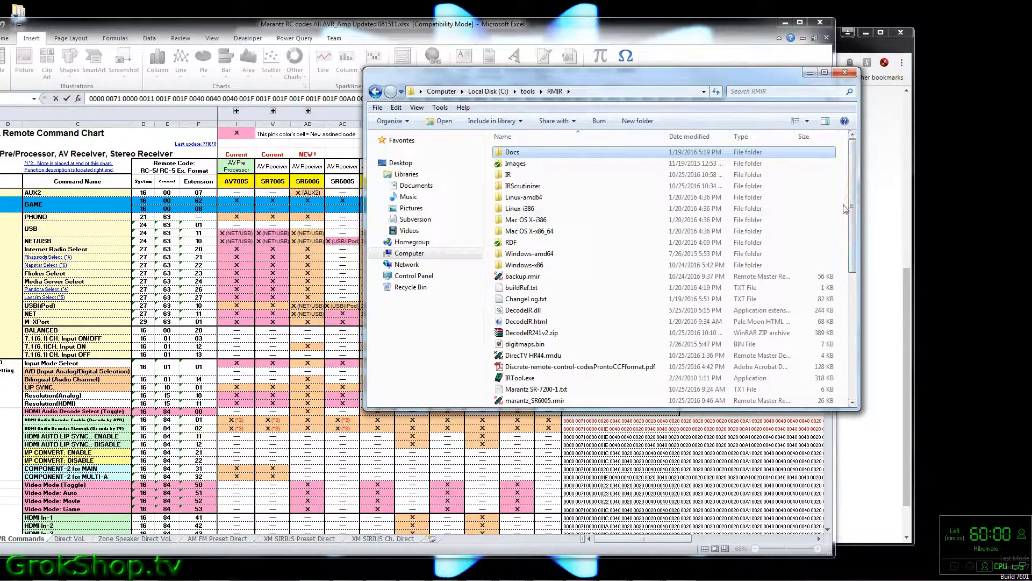
scroll(571, 239, down, 1)
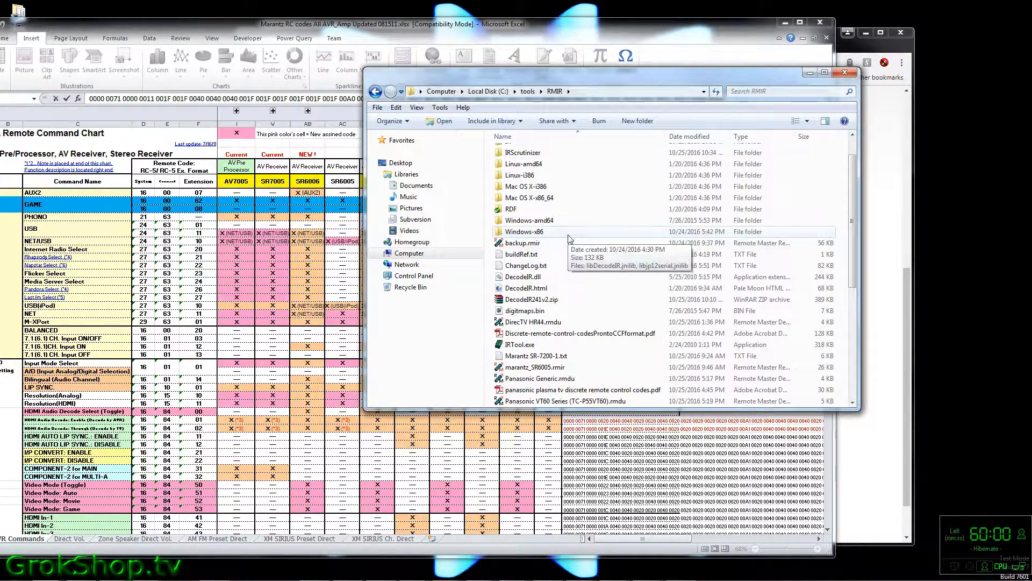
click(518, 344)
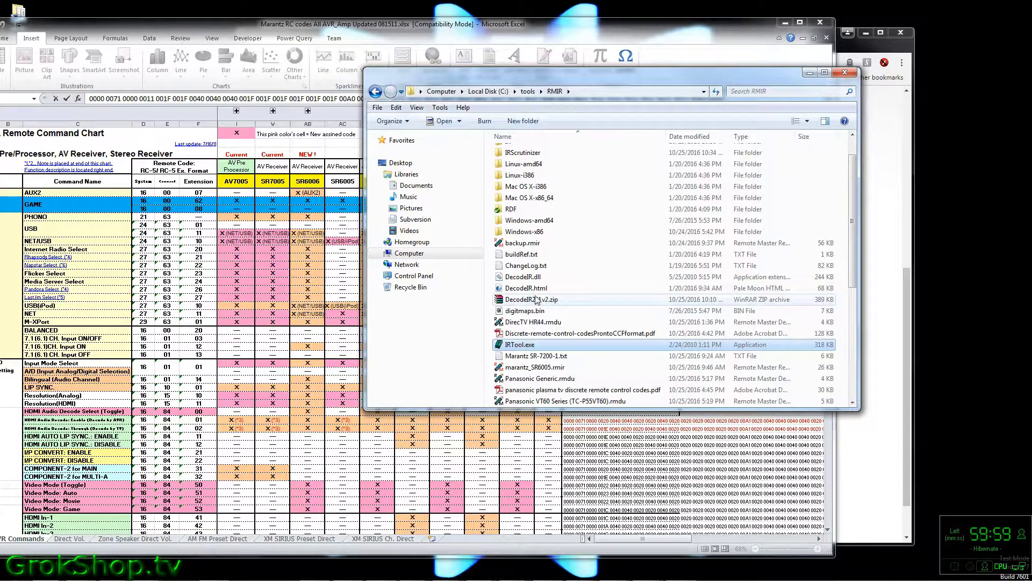
click(529, 278)
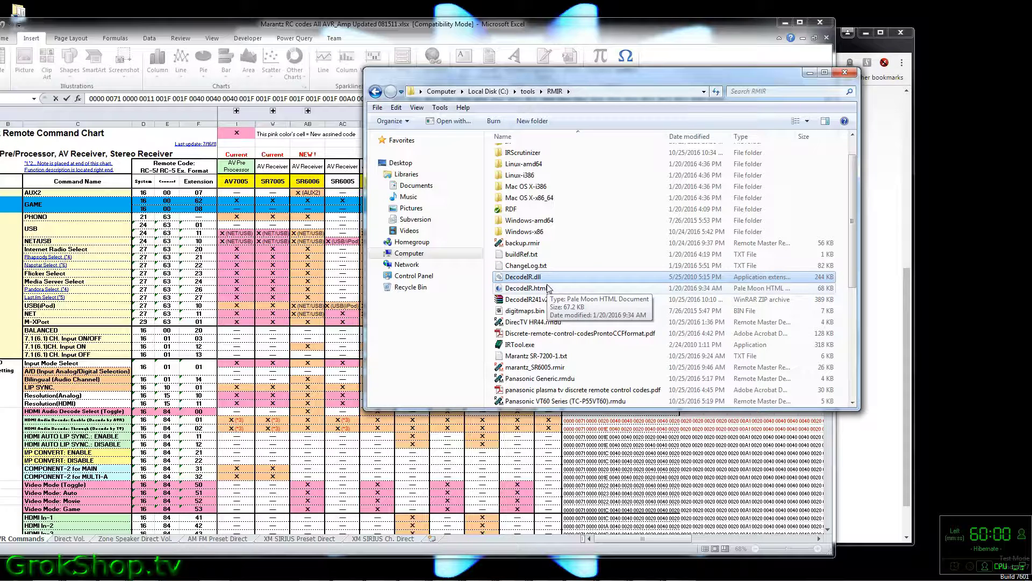
click(521, 345)
double_click(520, 346)
Paste the copied GAME hex code into Pronto IR Tool, decode it and dismiss the decode result.
right_click(520, 343)
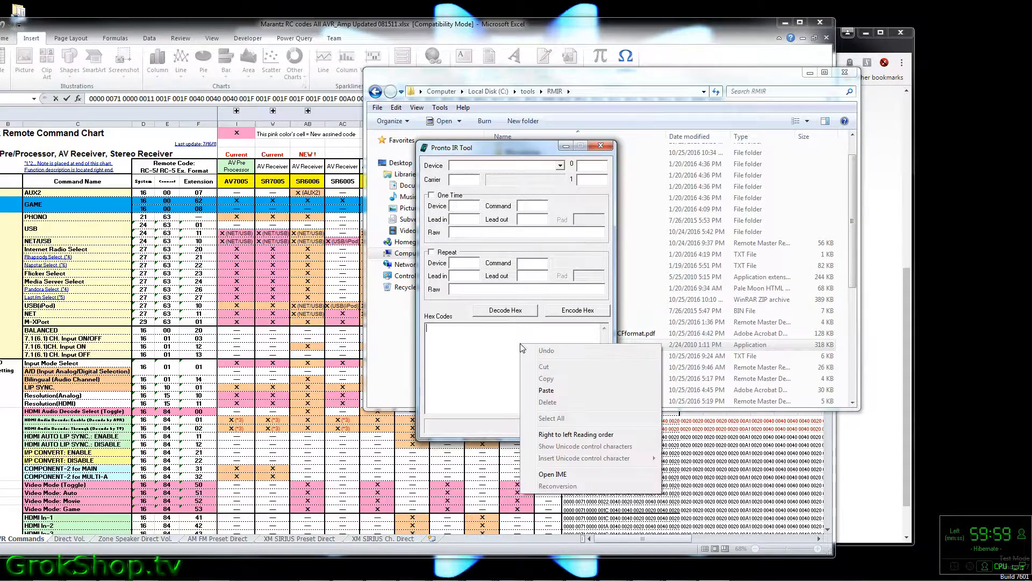
click(546, 390)
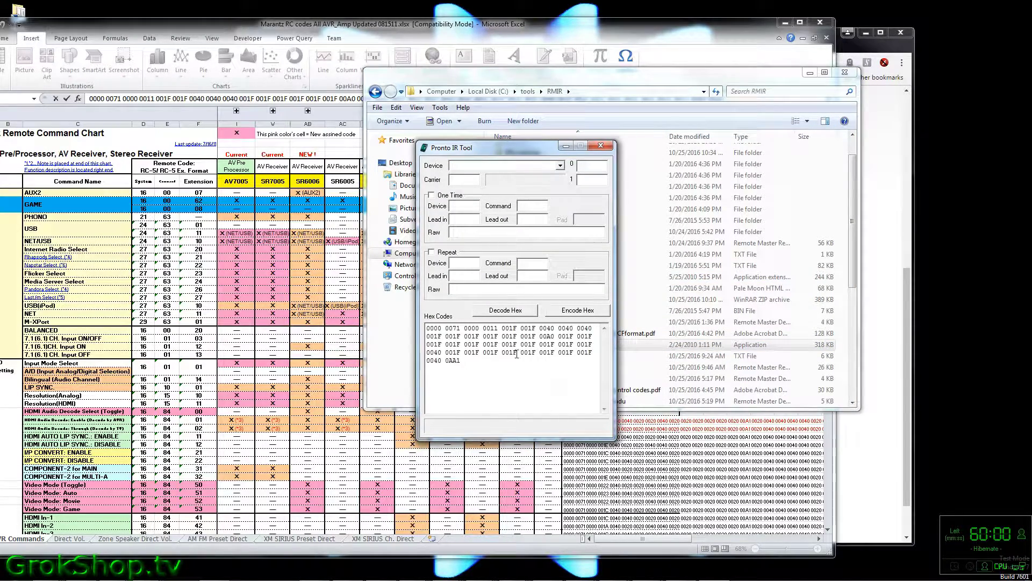
click(506, 310)
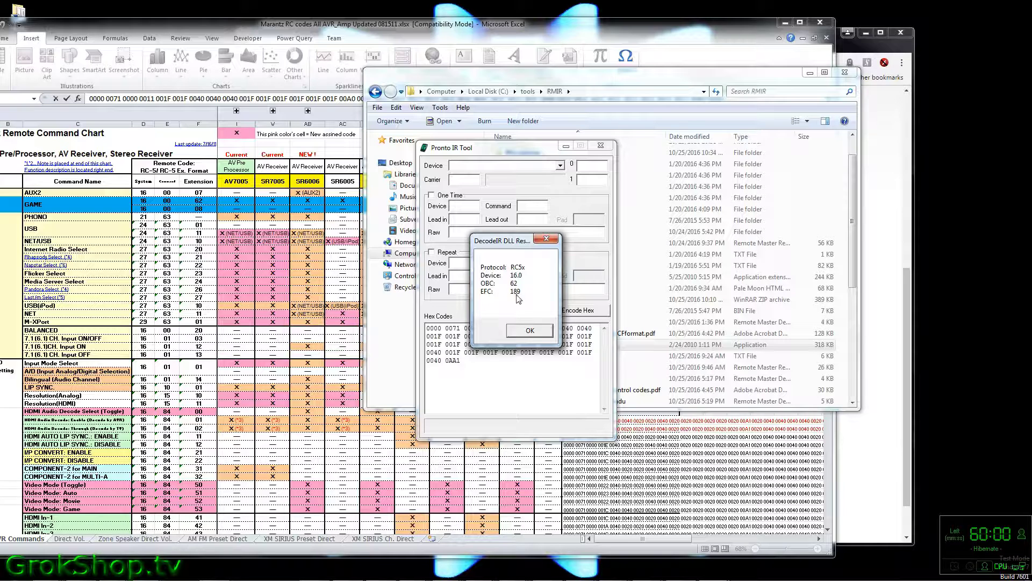
click(529, 329)
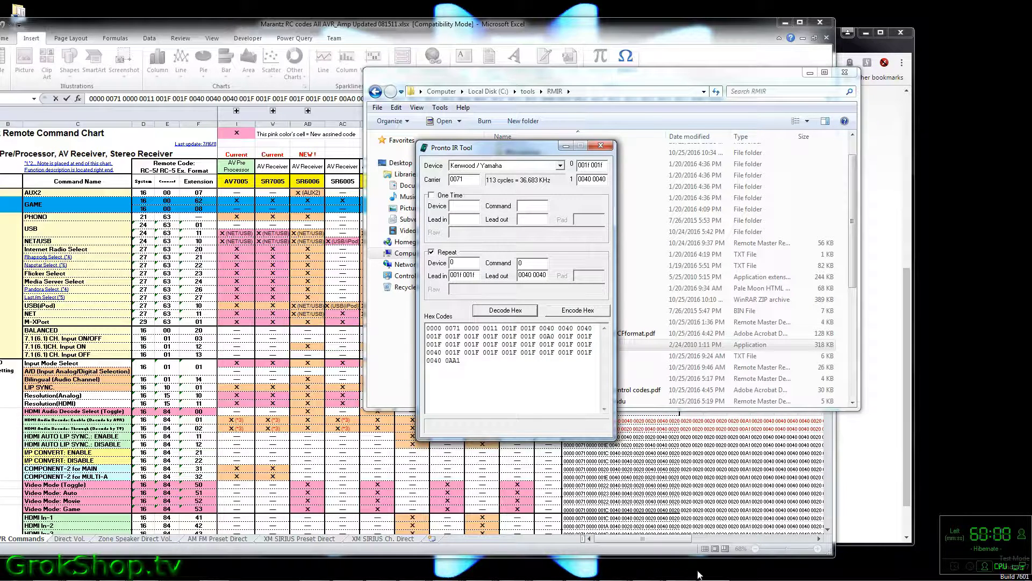
Switch back to the Device Upgrade Editor and select the Input: GAME row in the function list.
mouse_move(714, 576)
mouse_move(646, 570)
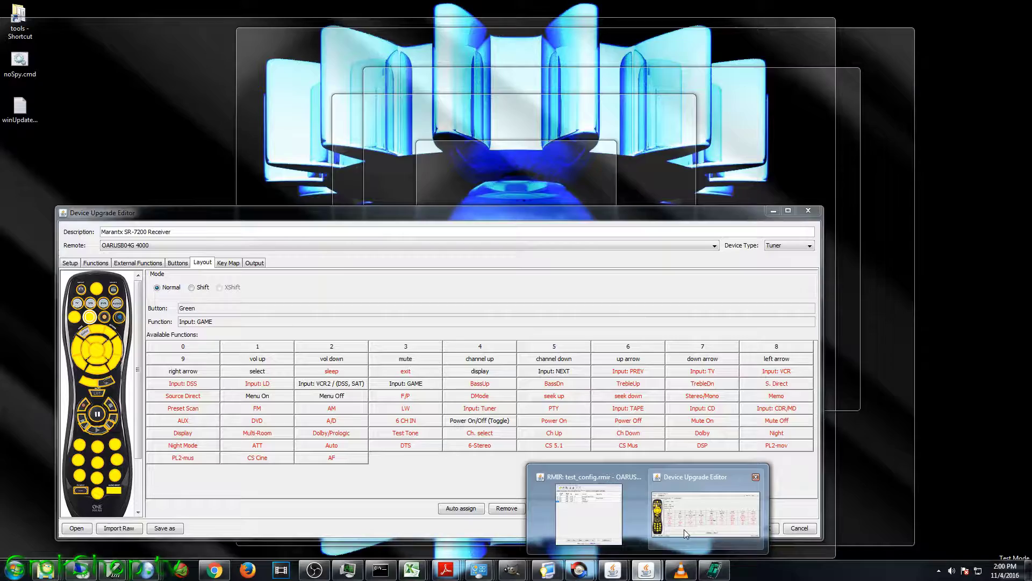
click(684, 530)
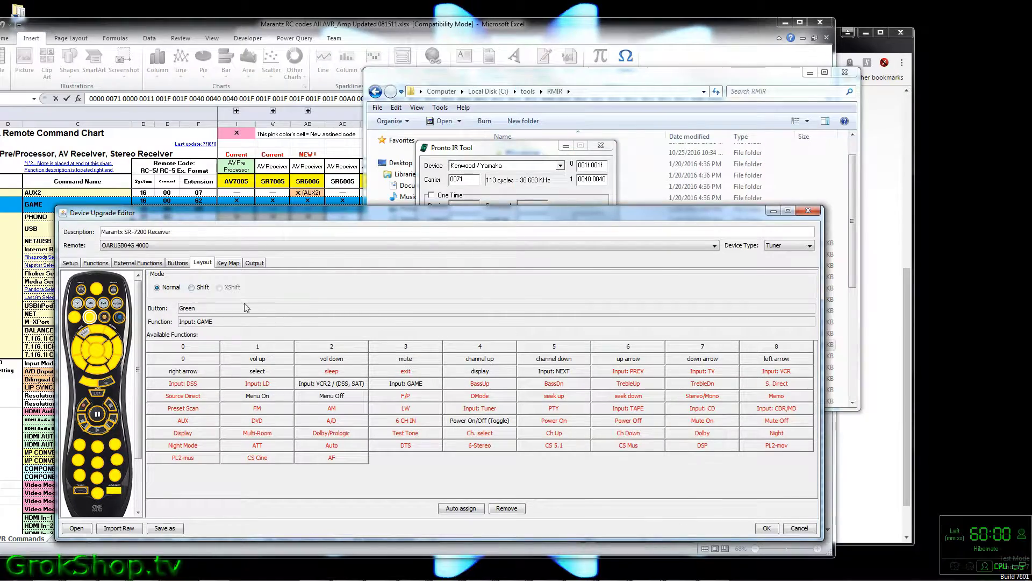
click(138, 263)
click(97, 263)
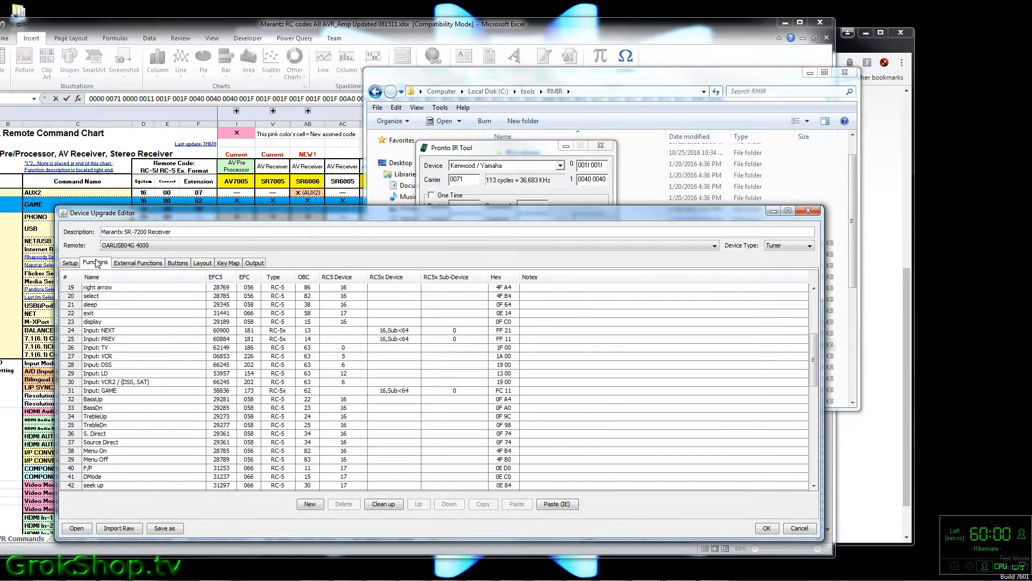
click(72, 390)
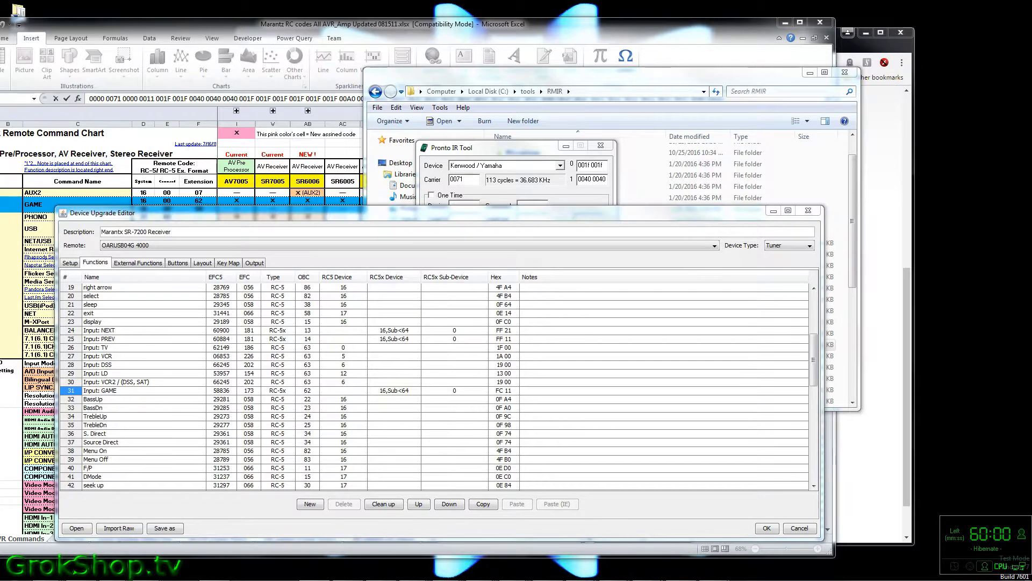
Try an EFC of 189 for the Input: GAME function and re-enter its OBC.
click(249, 392)
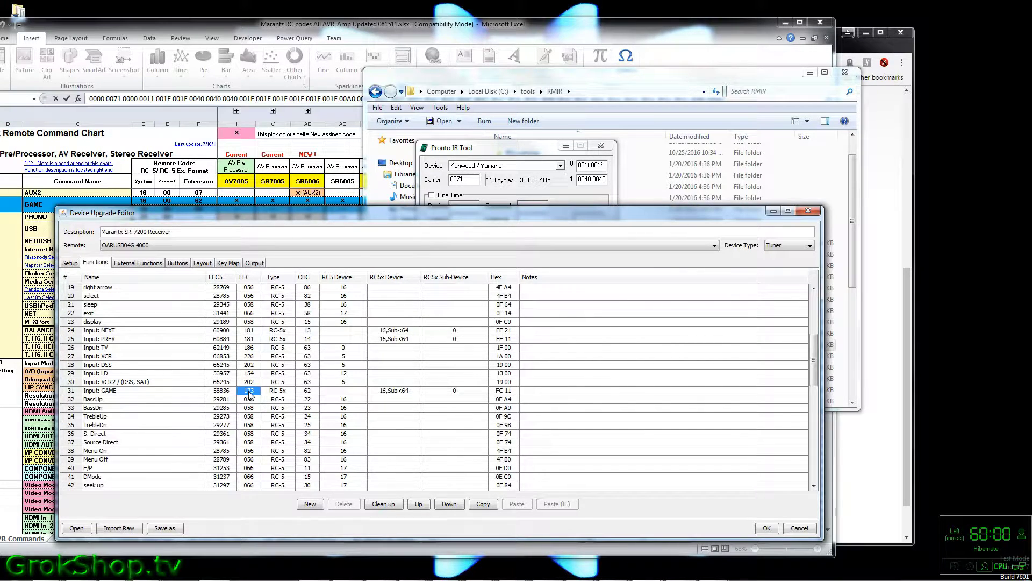
text(181)
text(9)
key(Return)
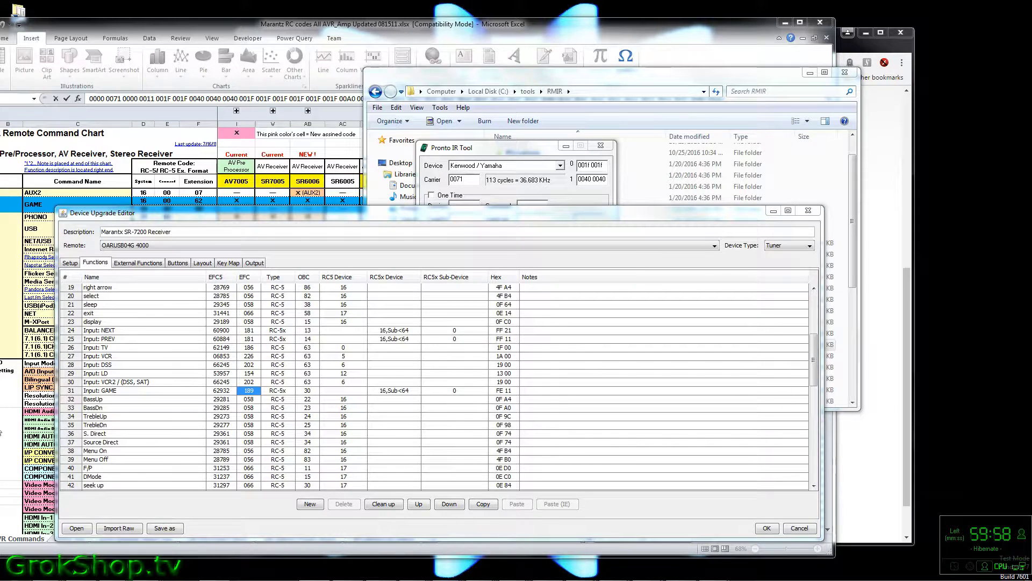
double_click(313, 393)
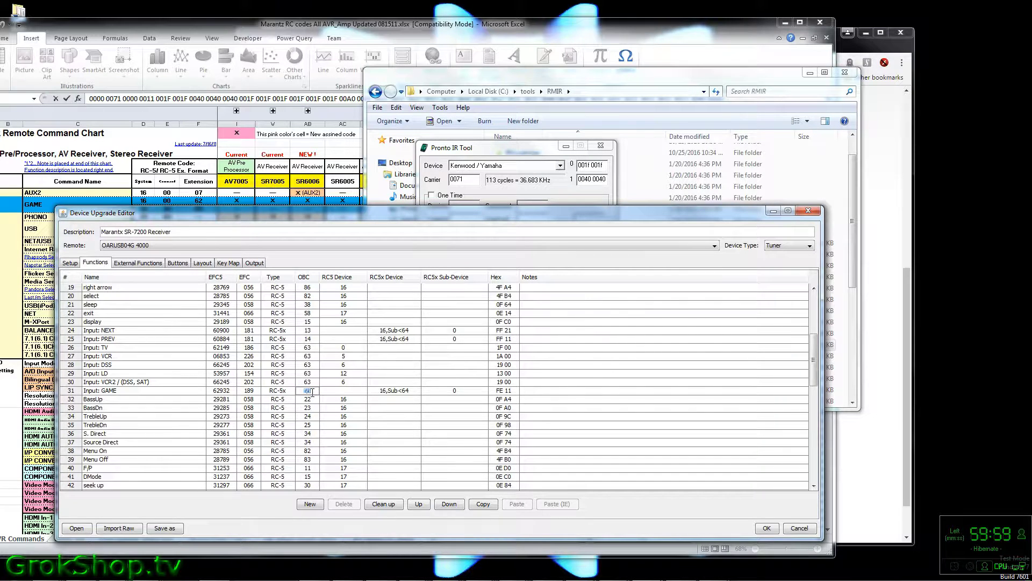
text(6)
key(Return)
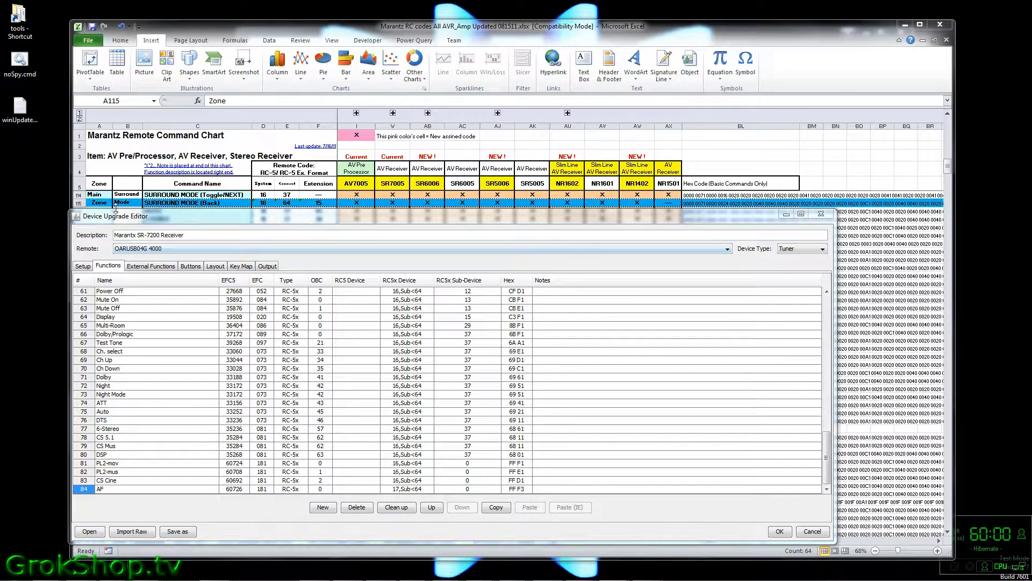
Add a new function named Surround Mode: PREV and set its type to RC-5x.
click(323, 507)
click(214, 489)
click(214, 490)
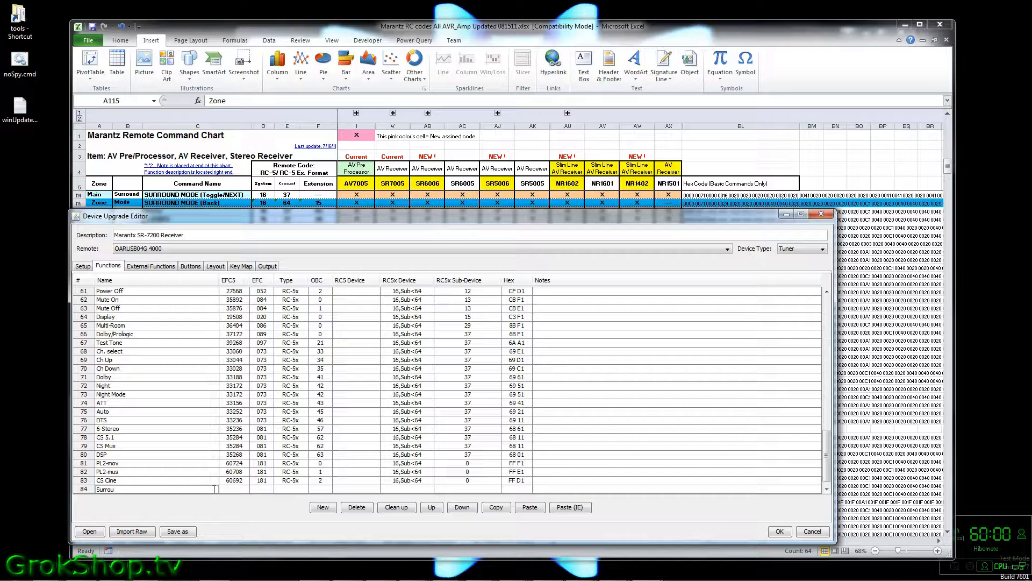
text(Surround Model)
text( PREV)
key(Tab)
key(Tab)
key(Tab)
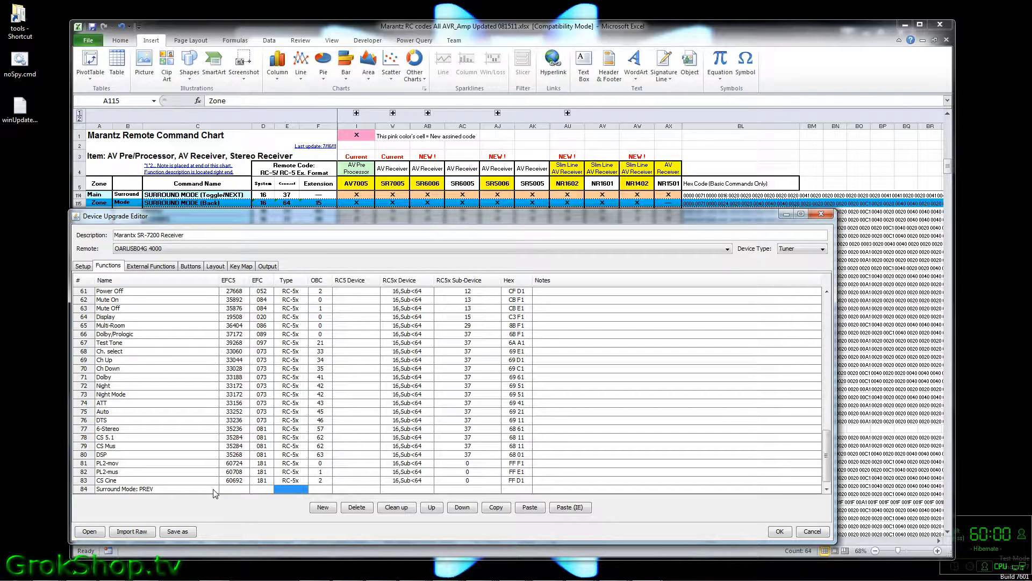
click(298, 490)
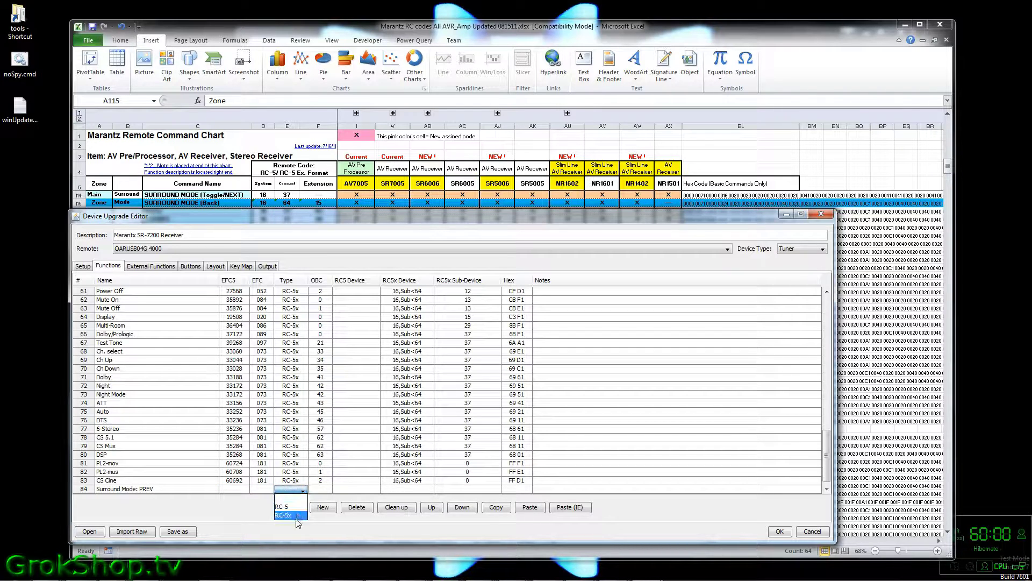
click(296, 516)
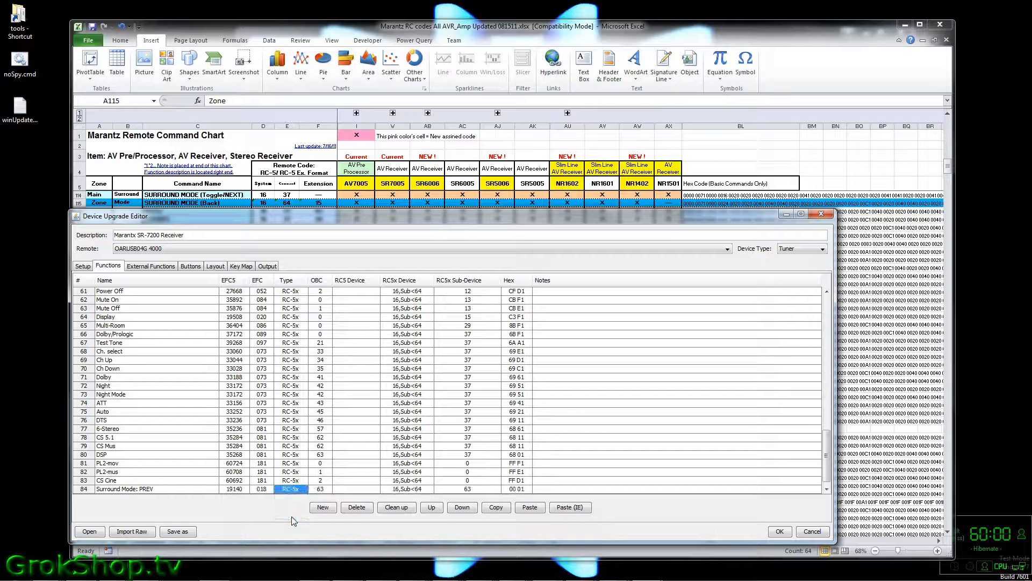
Set RC5x Device 3 to 16 in the protocol parameters and return to the function list.
click(415, 491)
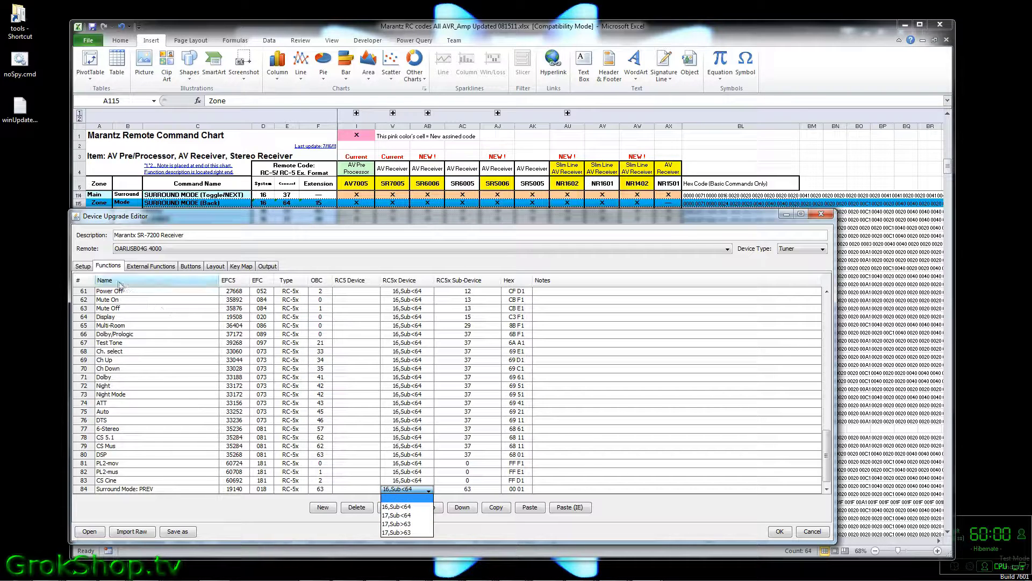
click(83, 267)
click(83, 268)
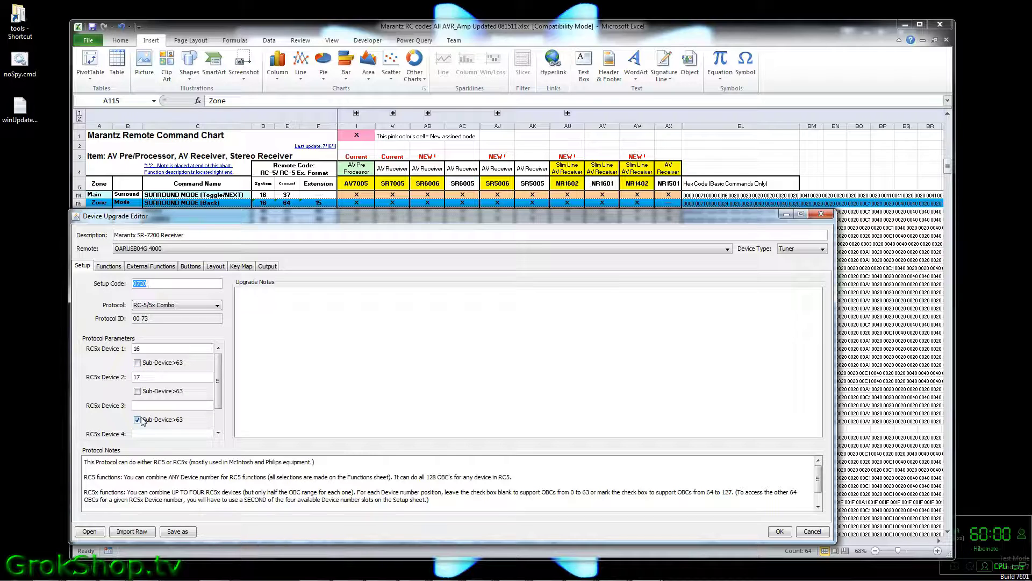
click(146, 407)
text(1)
key(Tab)
key(Tab)
click(109, 266)
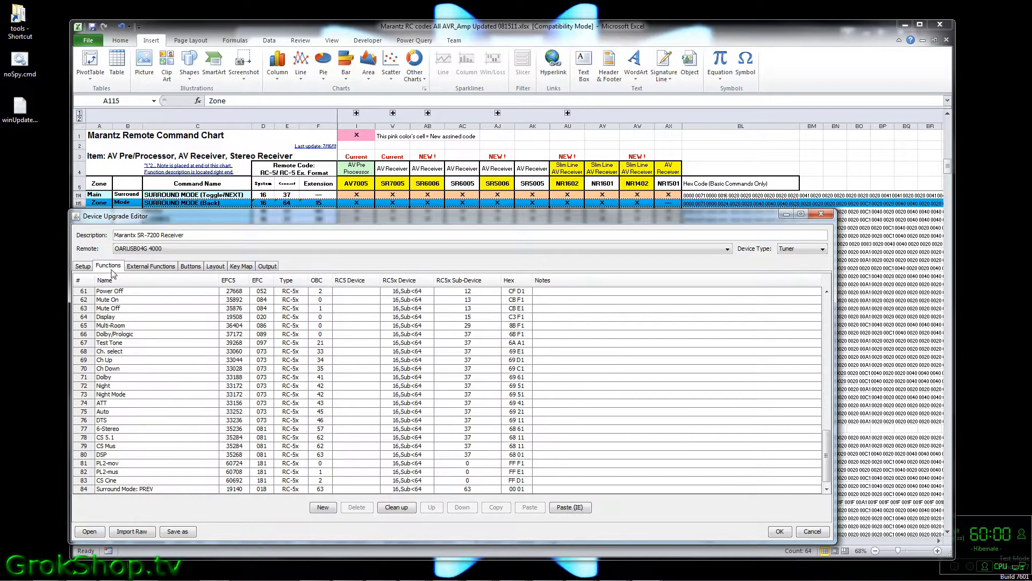
Give the Surround Mode: PREV function the RC5x device 16,Sub>63, sub-device 64 and OBC 15.
click(415, 489)
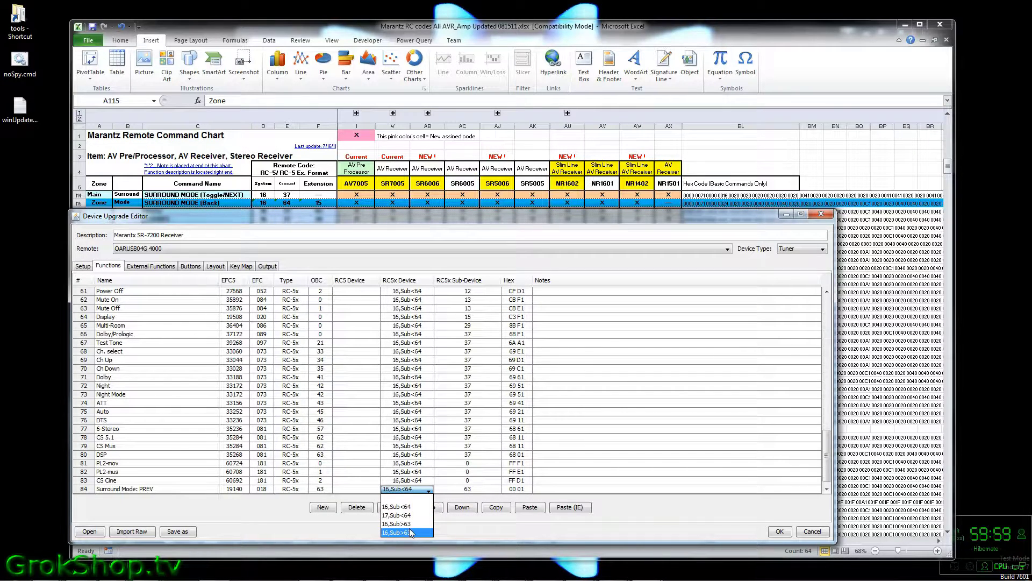
click(411, 533)
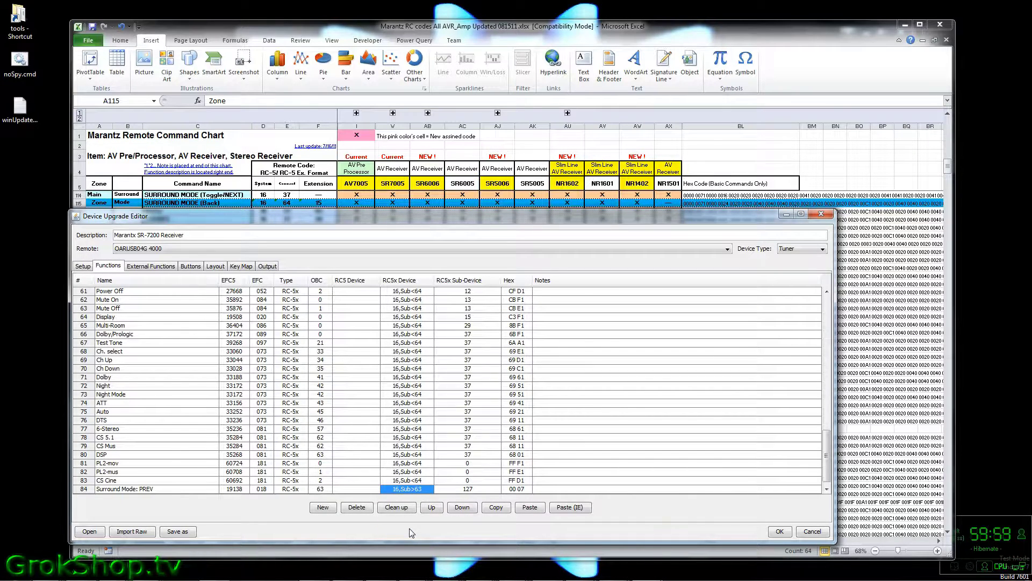
click(469, 488)
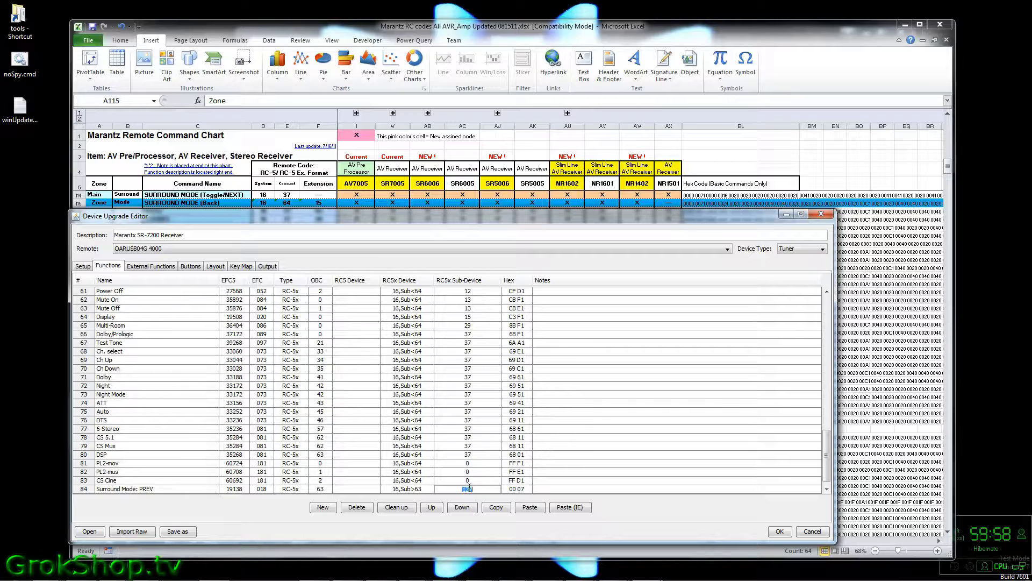
text(6)
key(Tab)
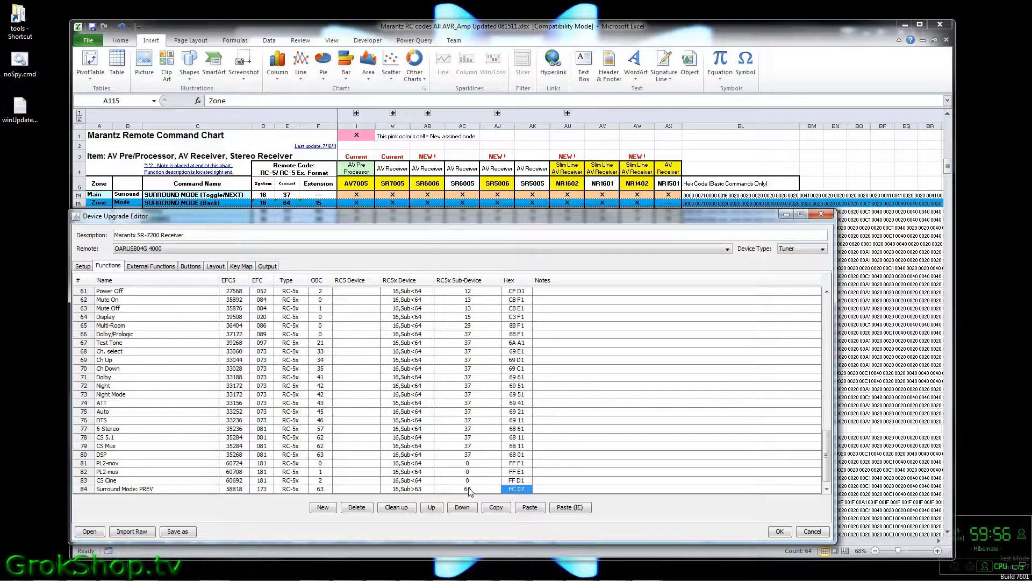
click(323, 489)
click(326, 491)
text(15)
key(Tab)
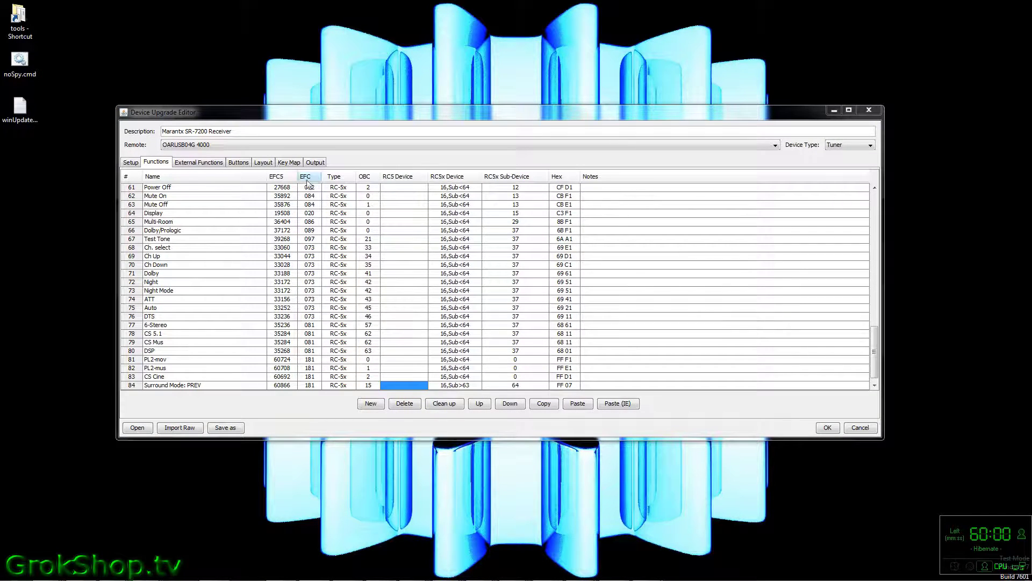
View the button layout, change the model in the upgrade's description to SR-6006 and accept the upgrade.
click(263, 162)
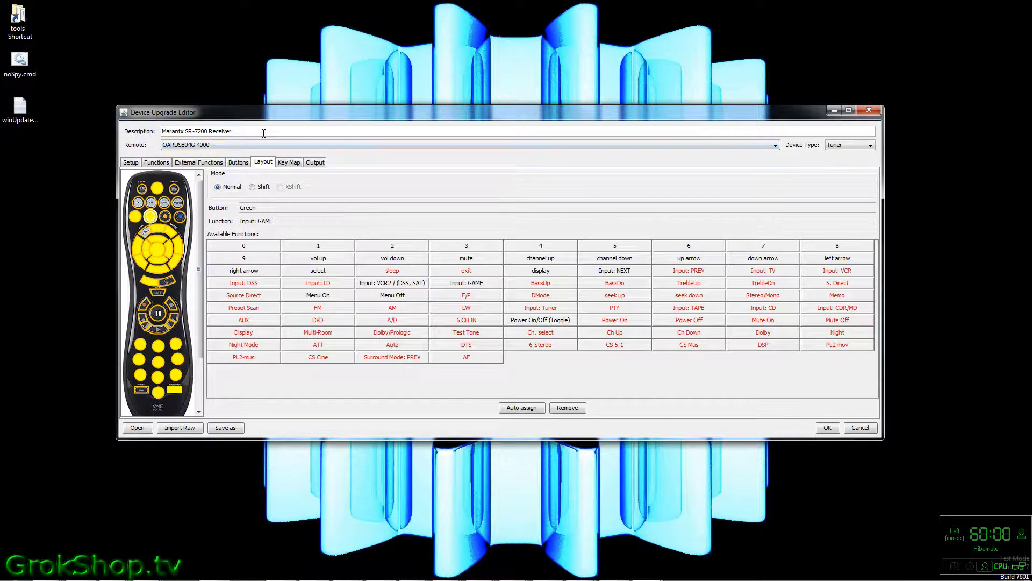
drag(195, 131, 209, 135)
text(6006)
click(827, 429)
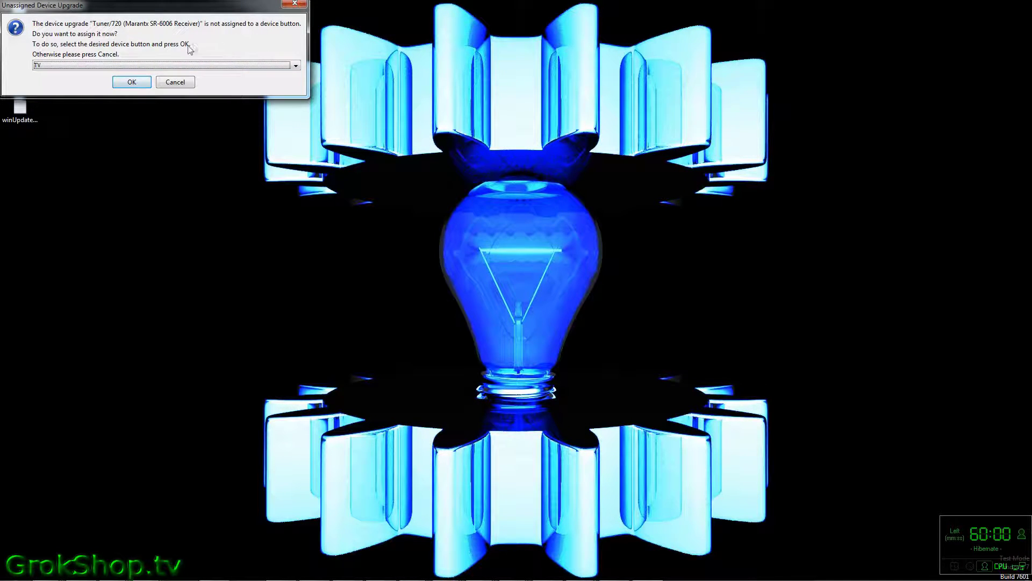
Assign the new receiver upgrade to the AUDIO device button.
click(125, 88)
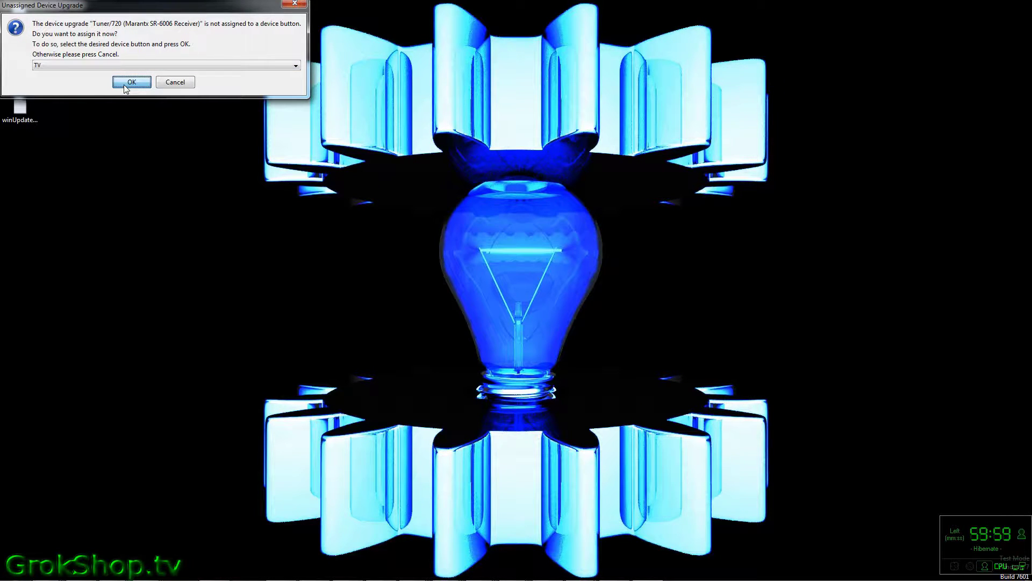
click(124, 63)
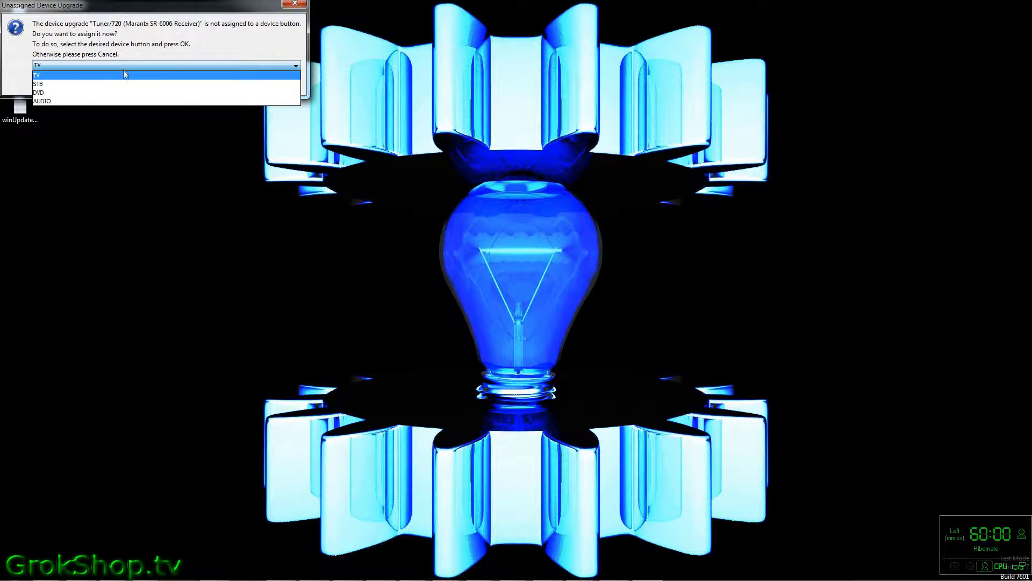
click(124, 99)
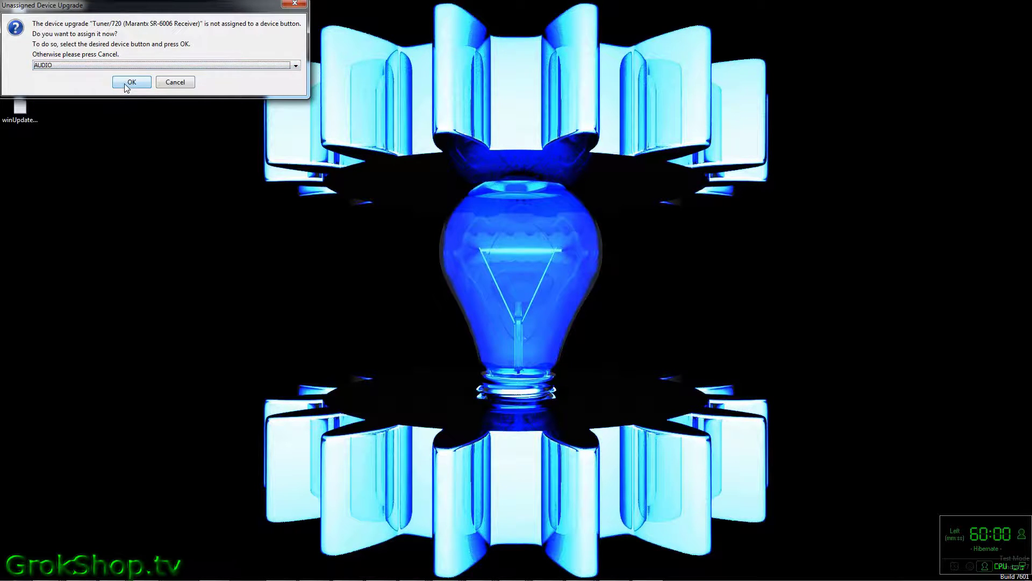
click(132, 82)
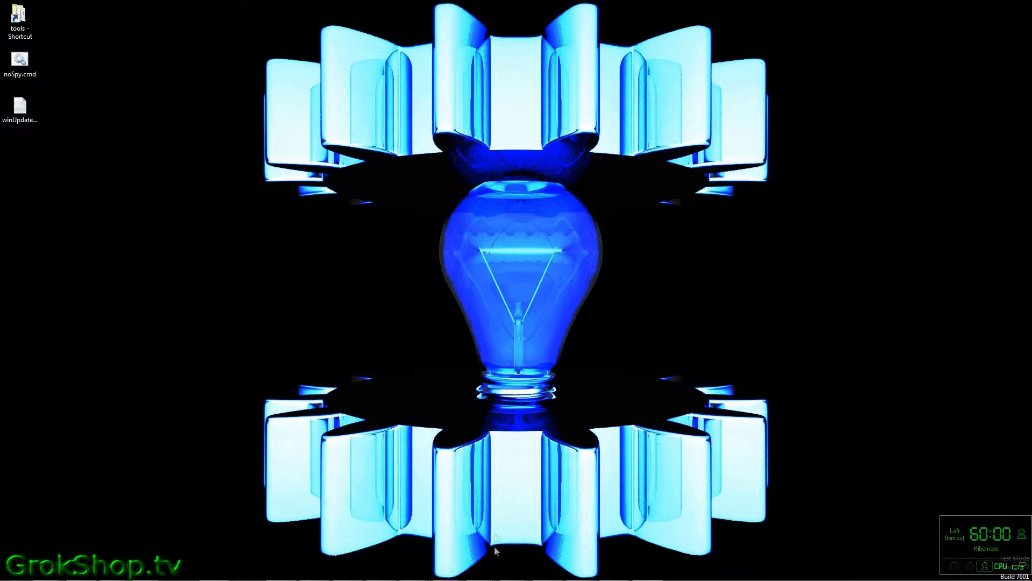
Reopen the SR-6006 receiver upgrade from the RMIR device list and correct its description to Marantz SR-6006 Receiver.
mouse_move(704, 578)
click(647, 570)
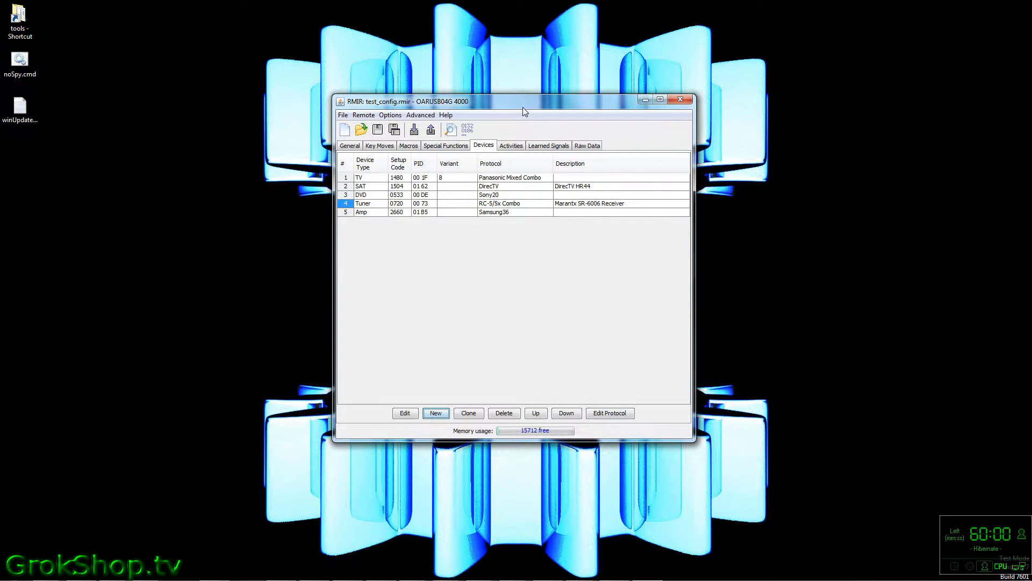
drag(523, 107, 495, 109)
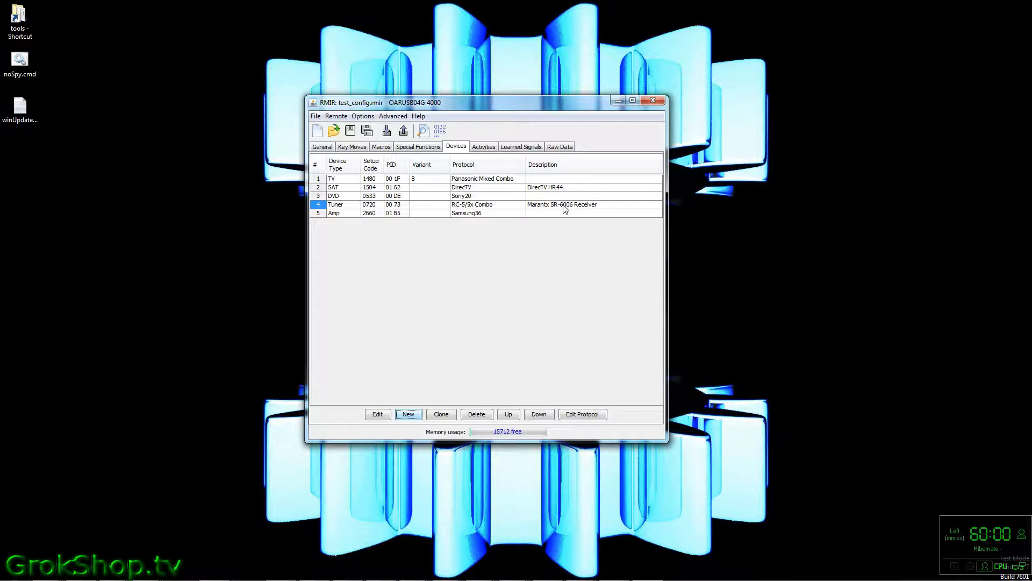
double_click(320, 202)
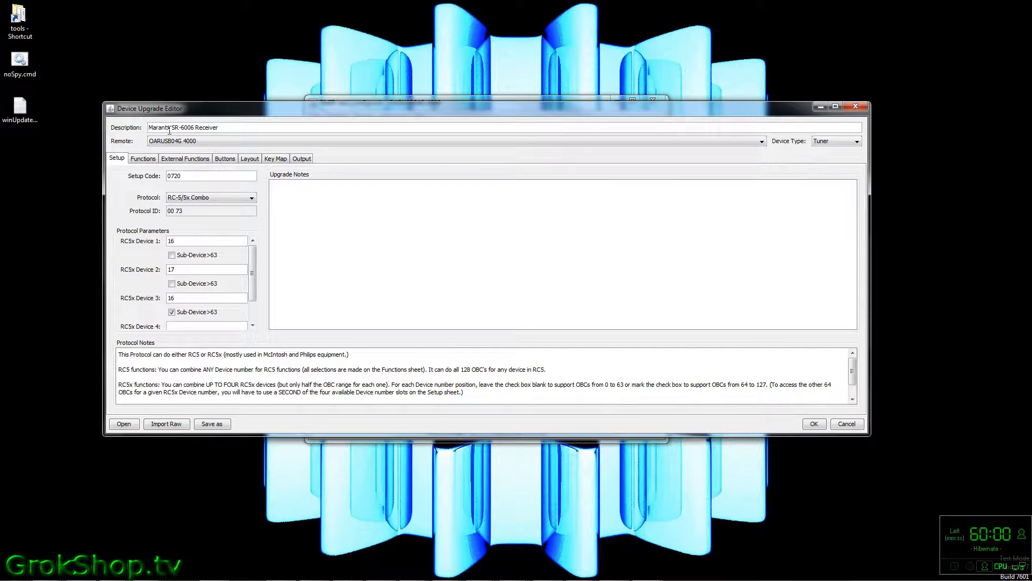
key(BackSpace)
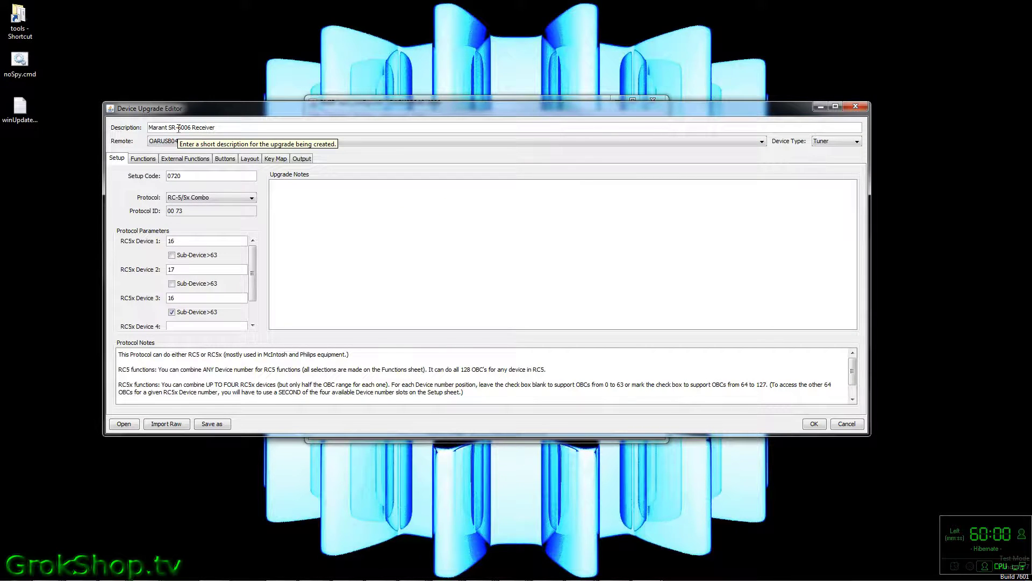
text(z)
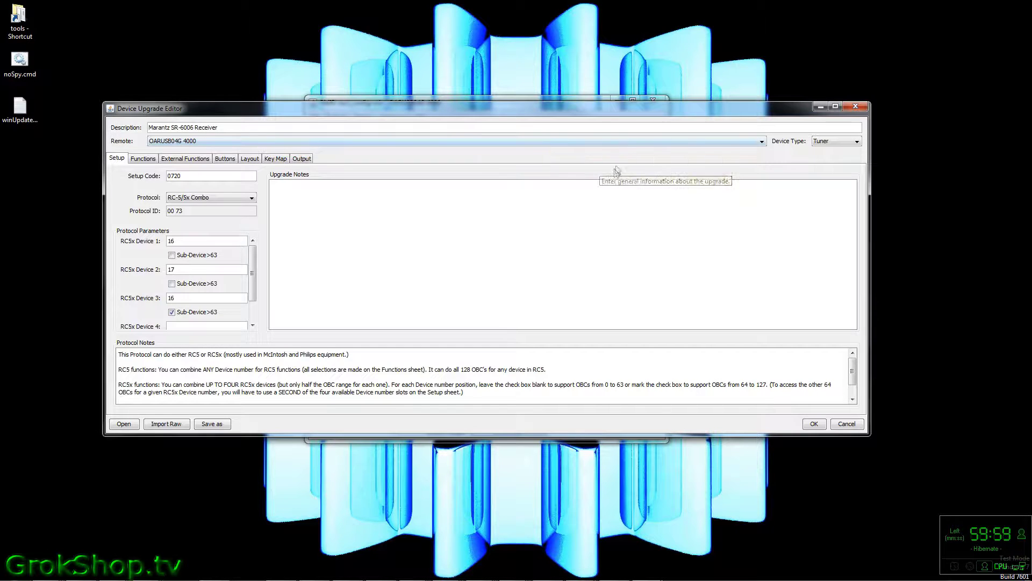
Change the receiver upgrade's device type to Amp and accept the change.
click(830, 143)
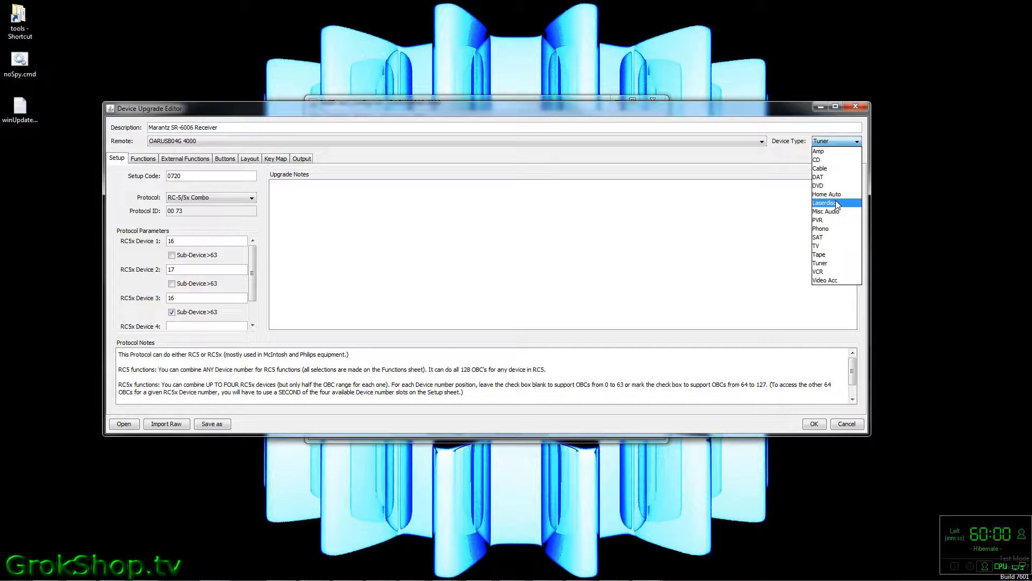
click(820, 151)
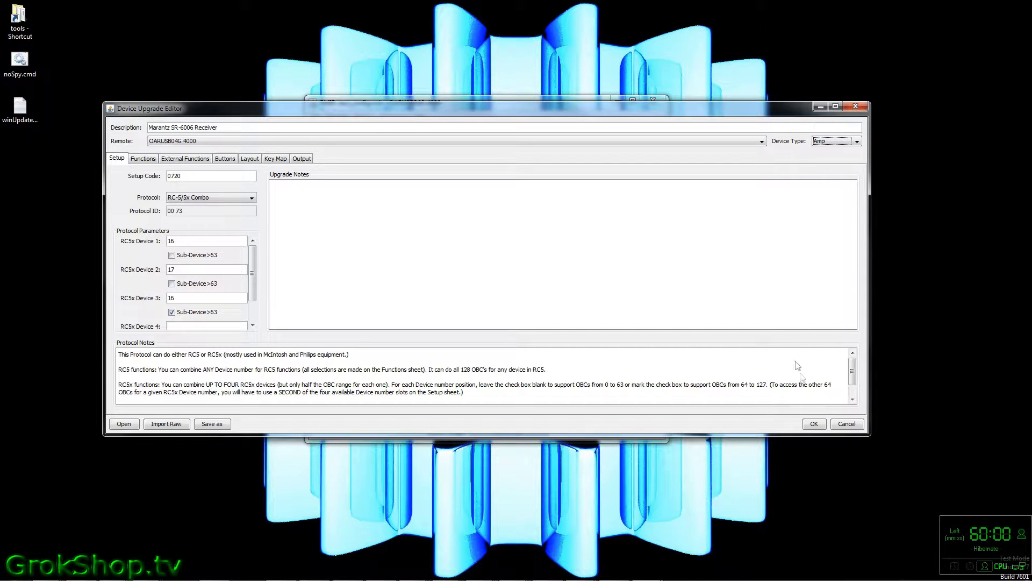
click(815, 423)
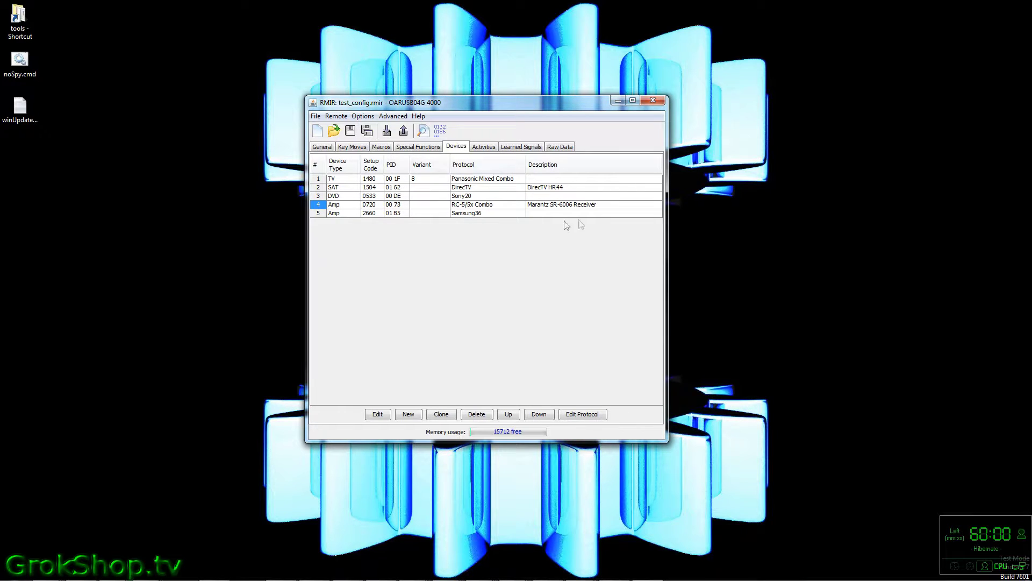
click(316, 214)
click(477, 414)
click(454, 316)
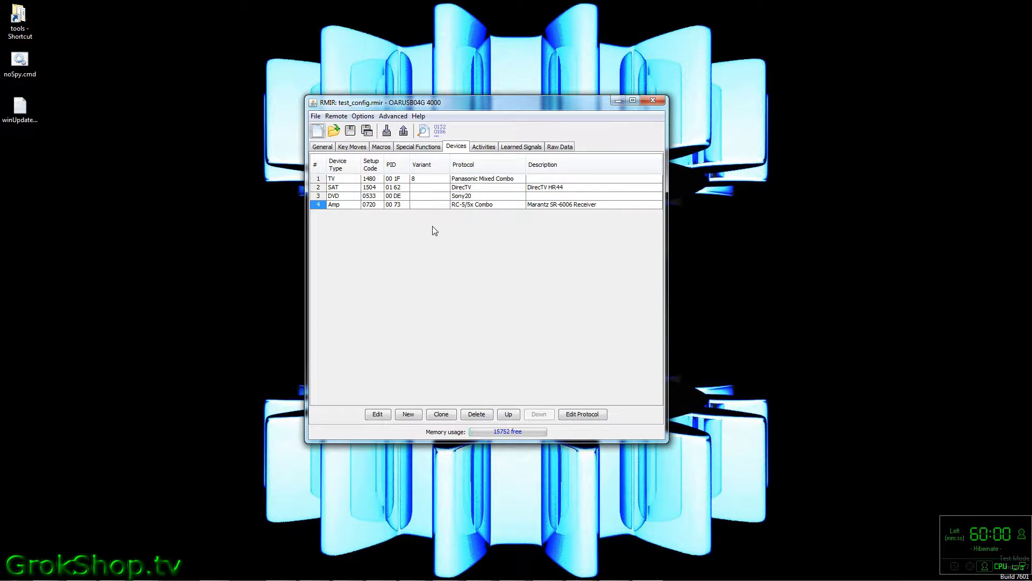
Upload the configuration to the remote, confirming the overwrite of its setup memory.
click(403, 132)
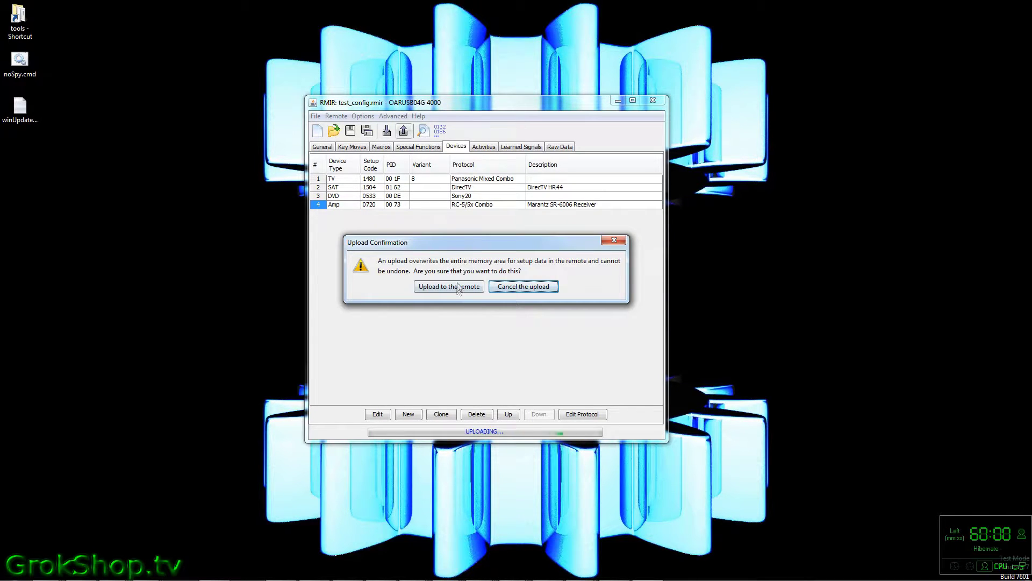
click(456, 288)
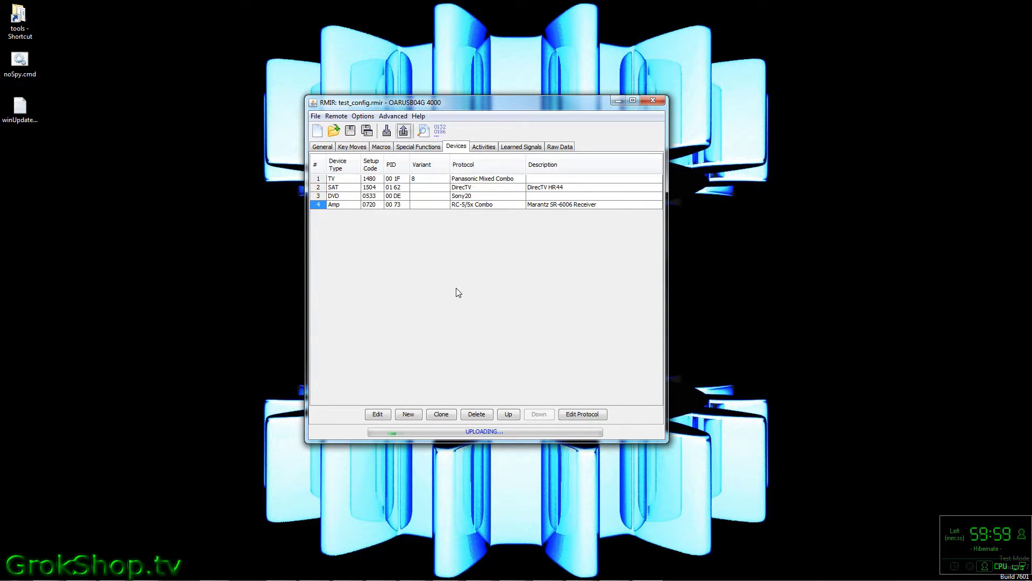